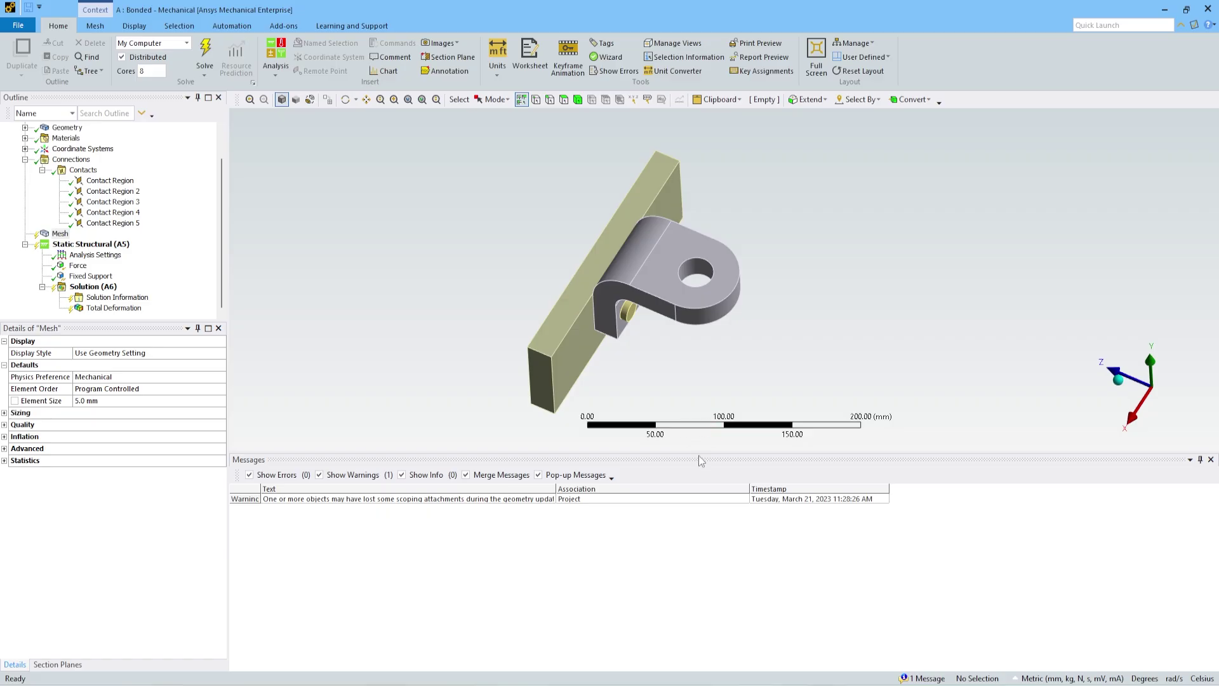
# Step: Enlarge the graphics area and review the contact and target bodies of Contact Region through Contact Region 5
pyautogui.moveTo(699, 452); pyautogui.dragTo(699, 561)
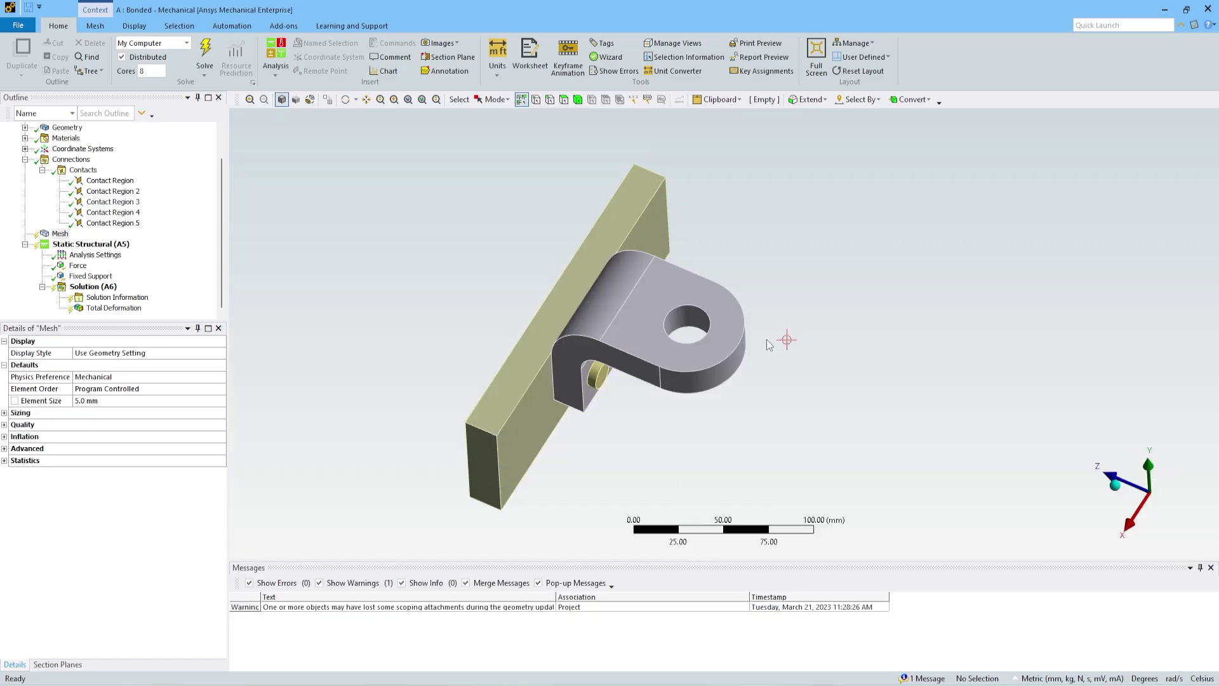
pyautogui.moveTo(805, 376); pyautogui.dragTo(820, 341, button='middle')
pyautogui.click(115, 181)
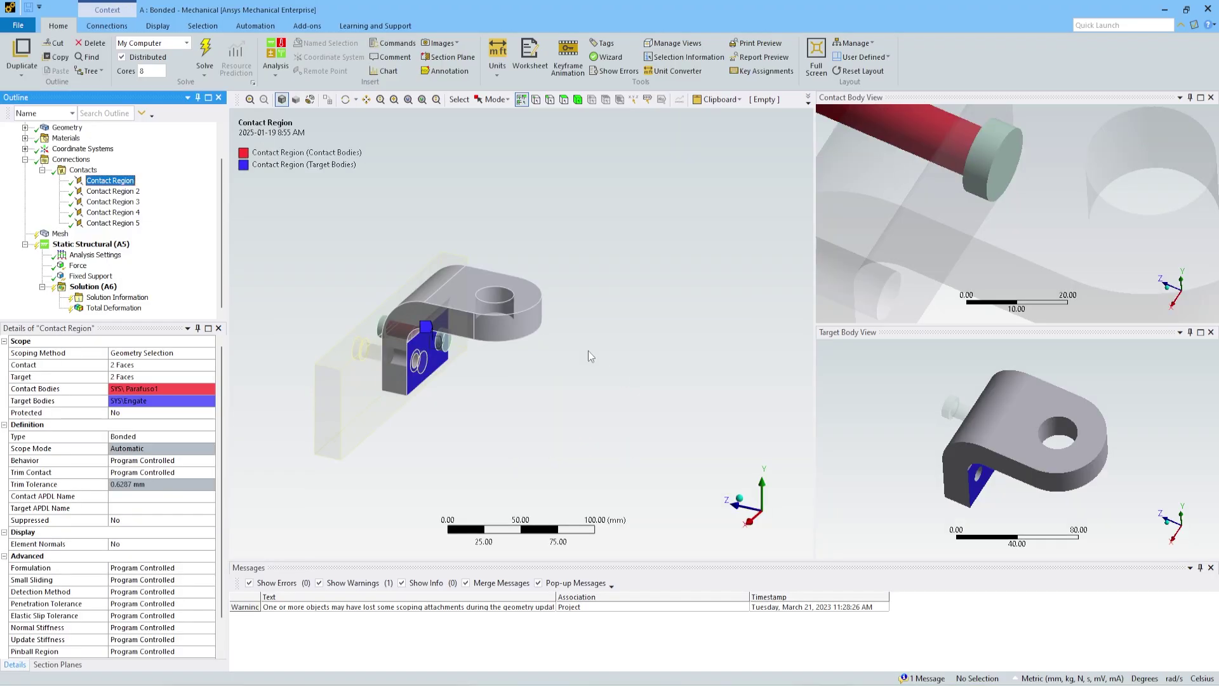
pyautogui.moveTo(590, 356); pyautogui.dragTo(509, 357, button='middle')
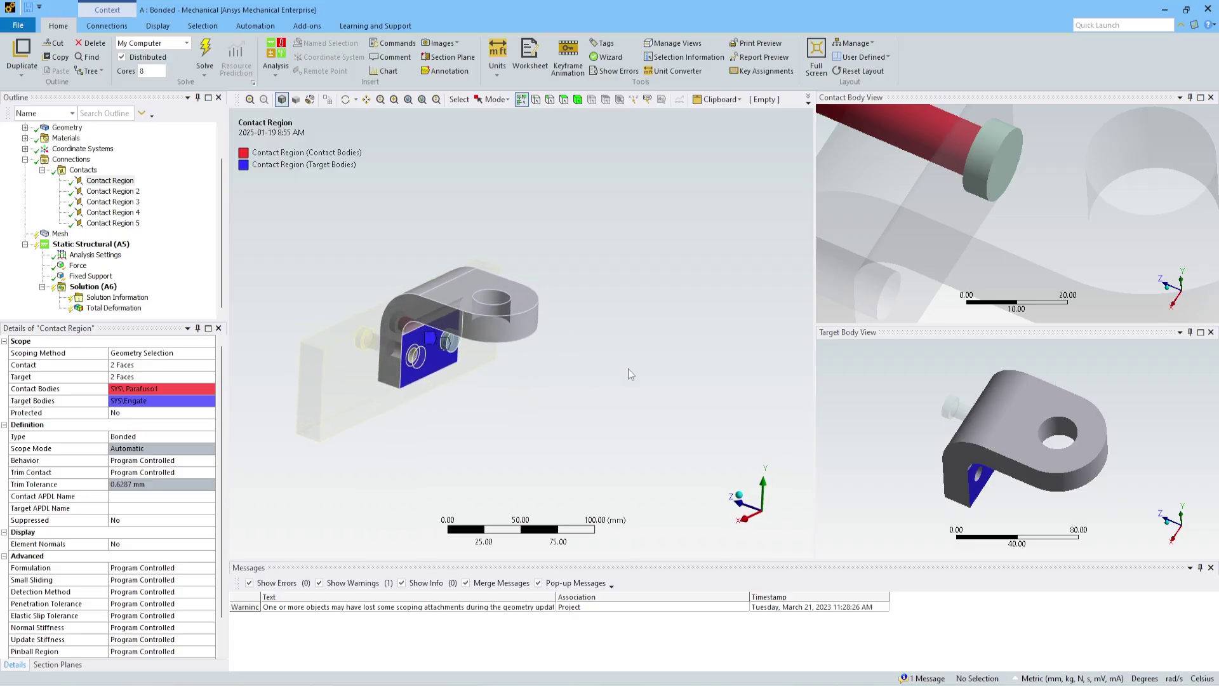
pyautogui.click(114, 192)
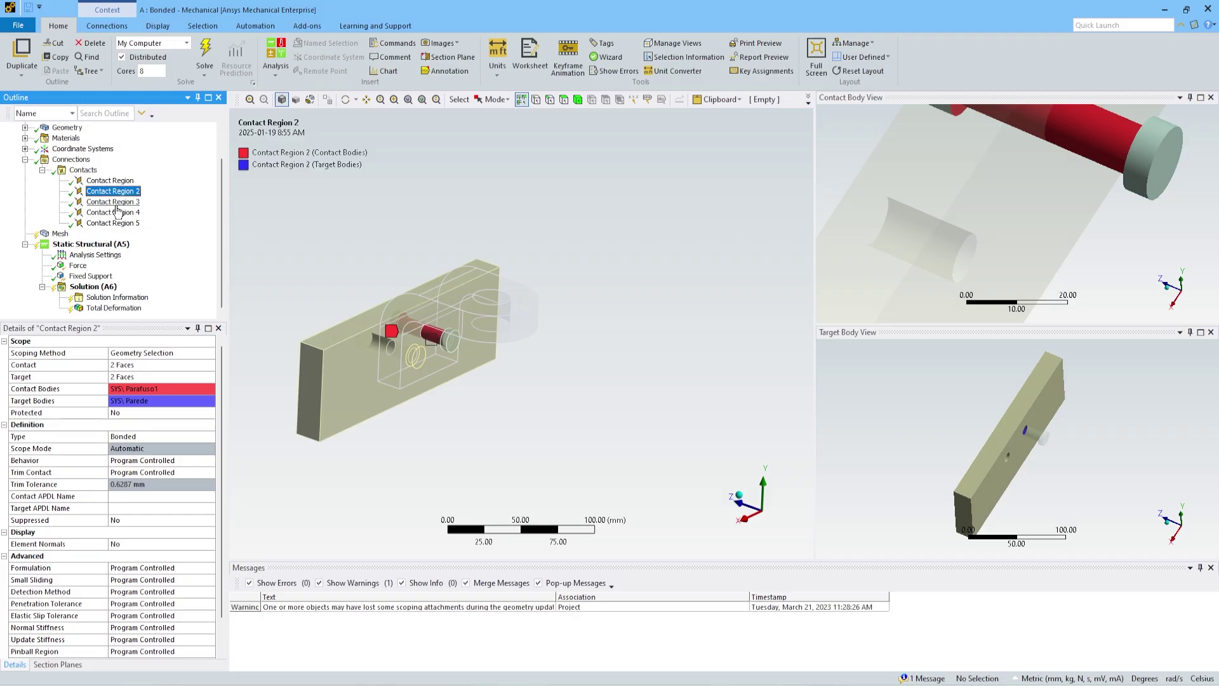
pyautogui.click(116, 202)
pyautogui.click(117, 213)
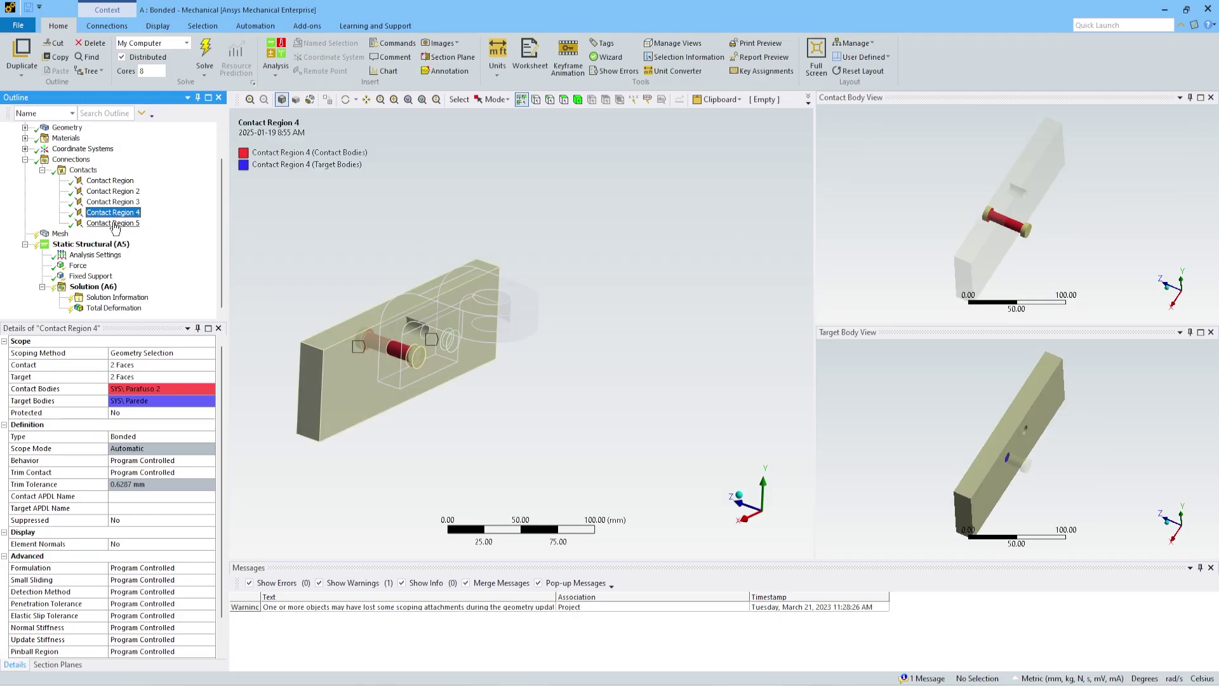
pyautogui.click(114, 223)
pyautogui.moveTo(510, 402); pyautogui.dragTo(447, 399, button='middle')
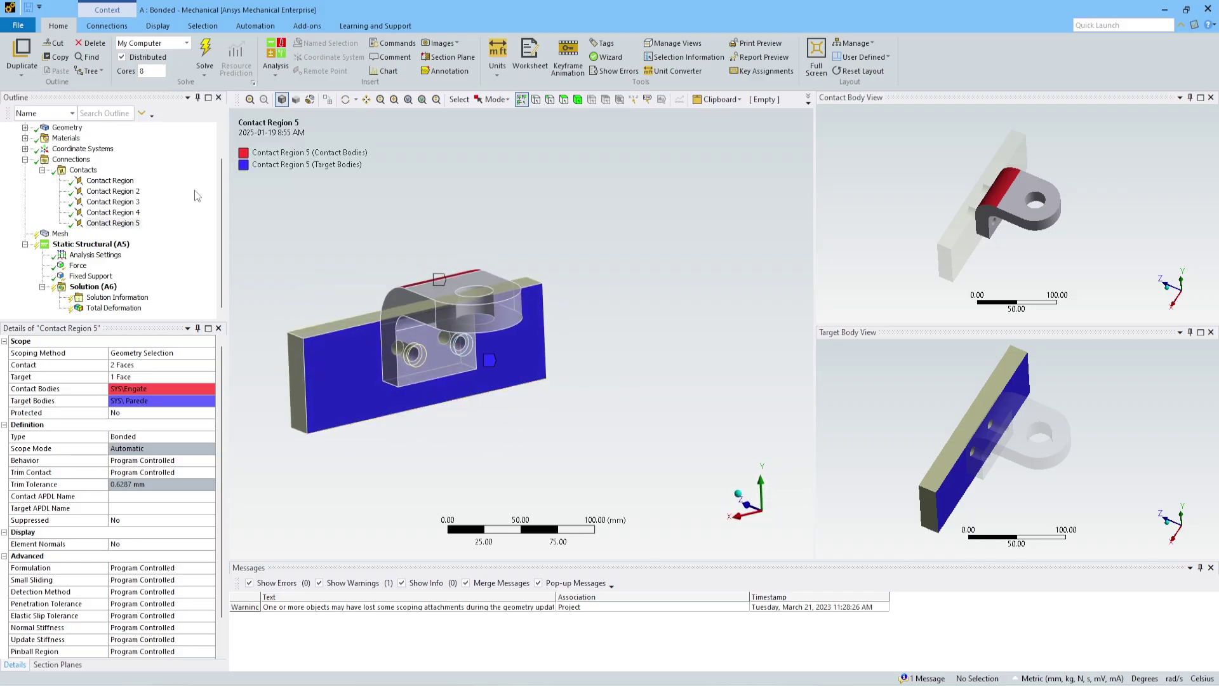
# Step: Check the available contact types for Contact Region 5 without changing its Bonded setting
pyautogui.click(143, 437)
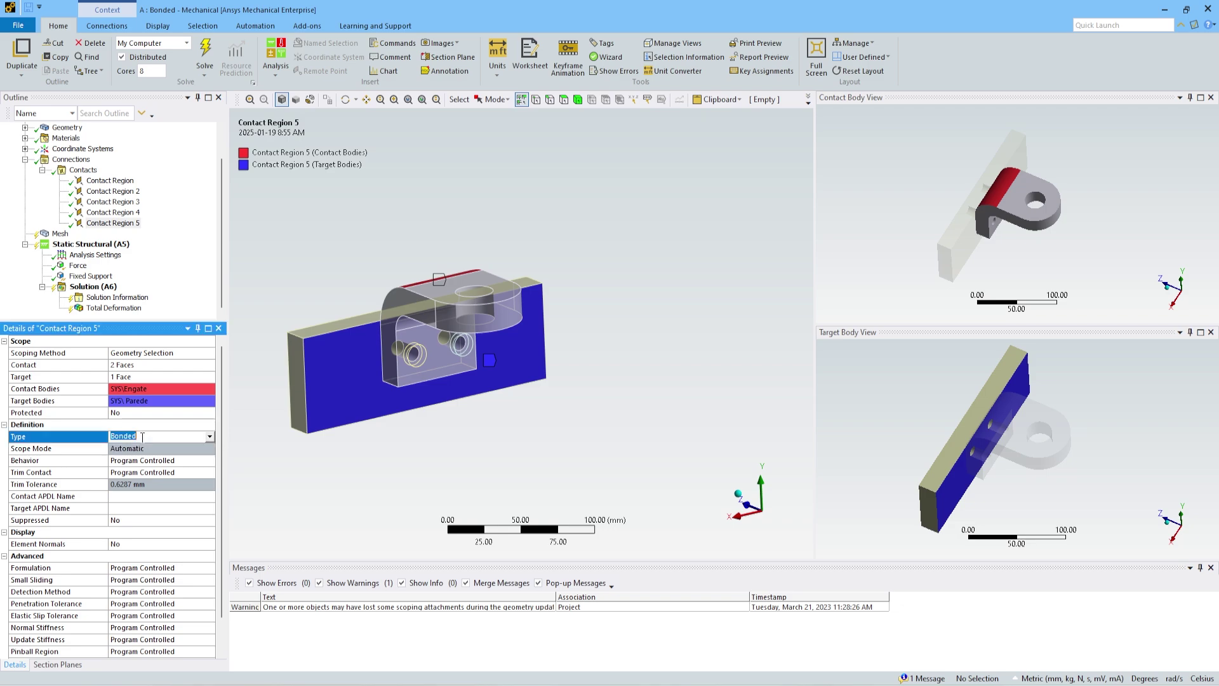
pyautogui.click(209, 437)
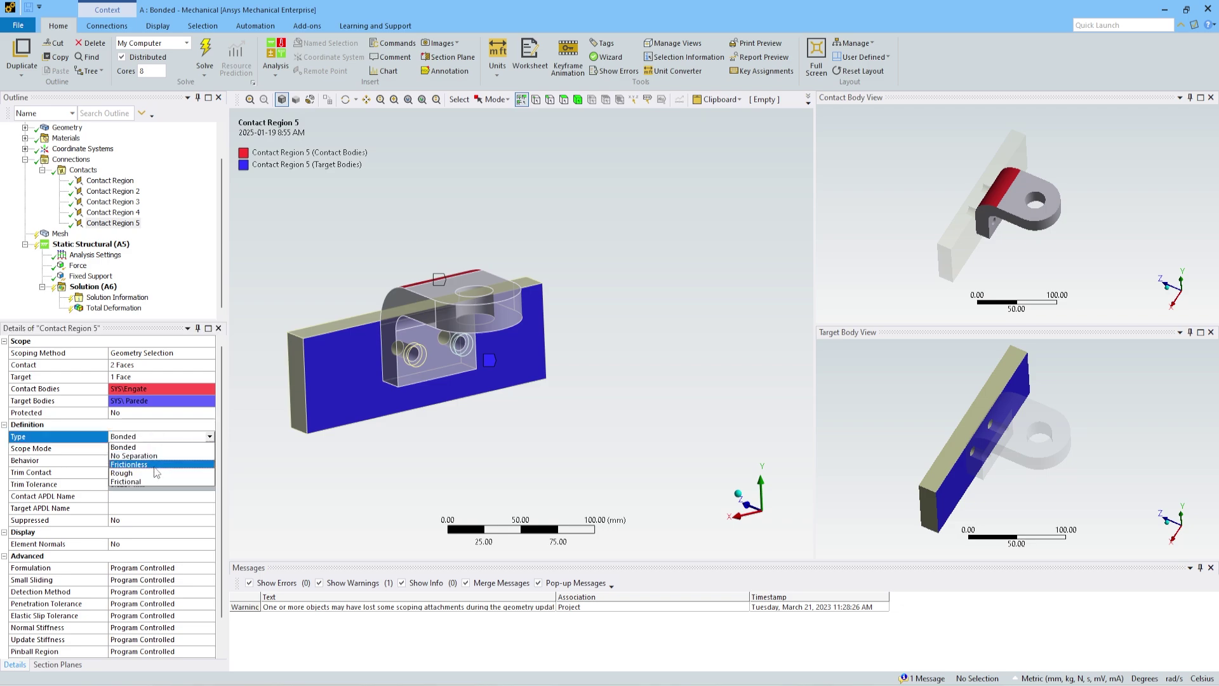
pyautogui.click(401, 498)
pyautogui.moveTo(372, 209); pyautogui.dragTo(400, 226, button='middle')
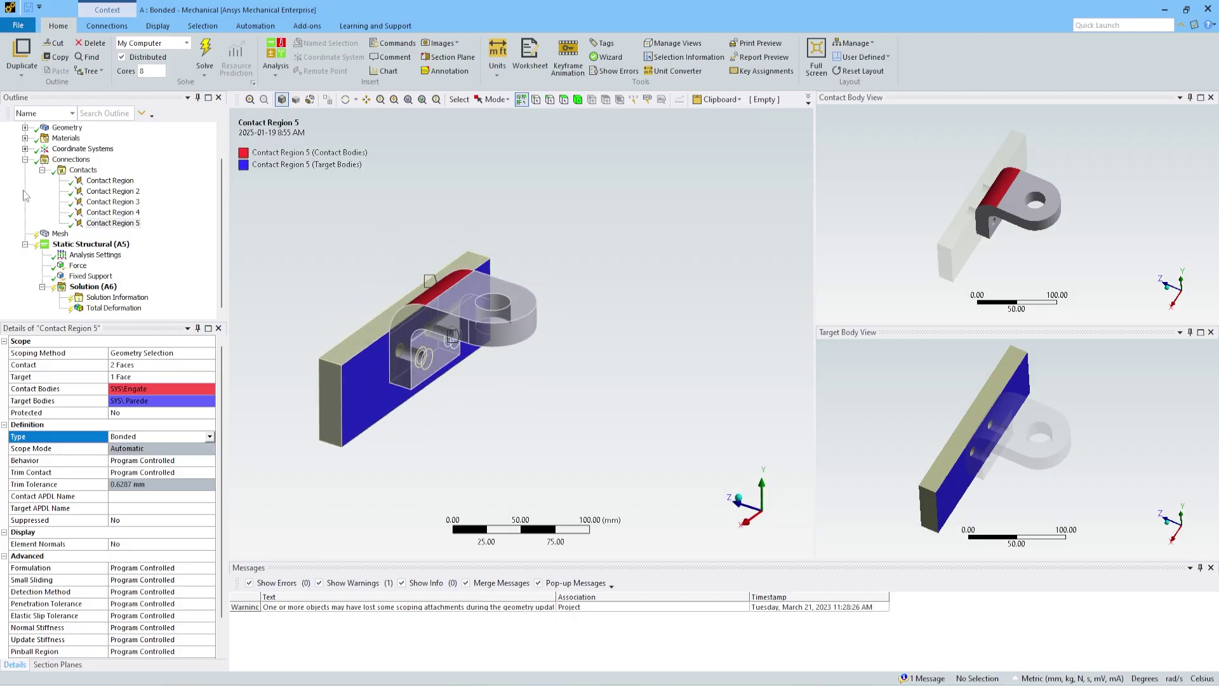
# Step: Collapse the Connections branch and review the faces scoped to the Fixed Support and the Force
pyautogui.click(25, 159)
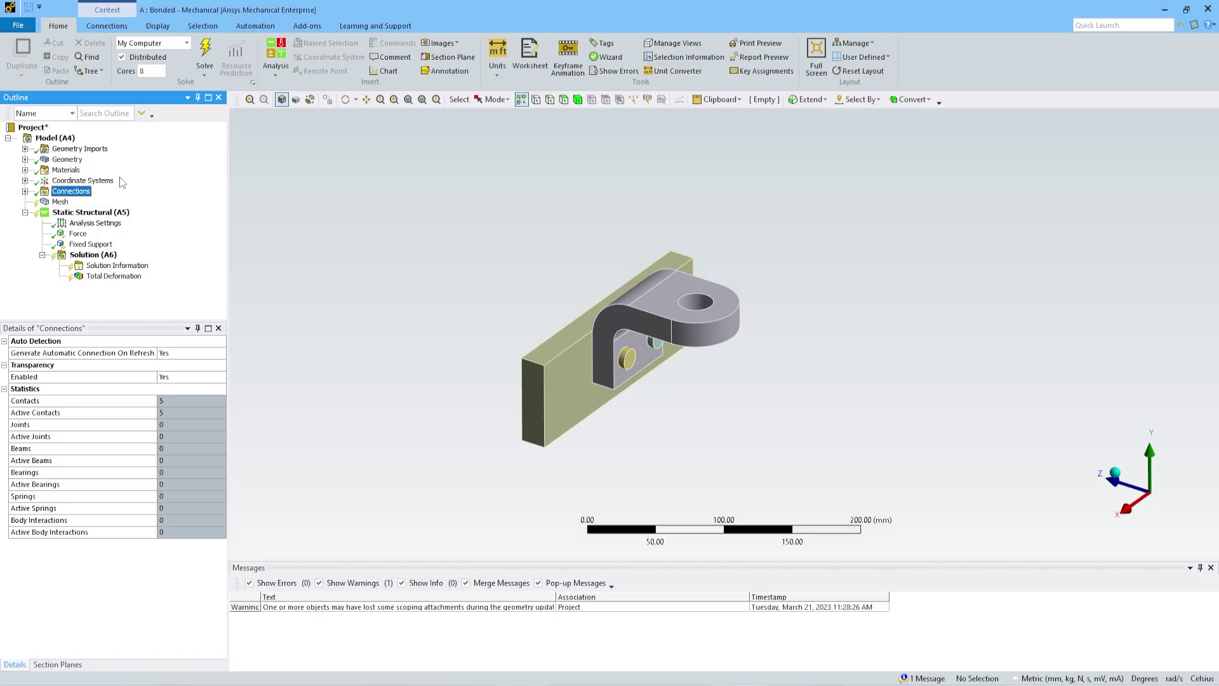
pyautogui.click(90, 244)
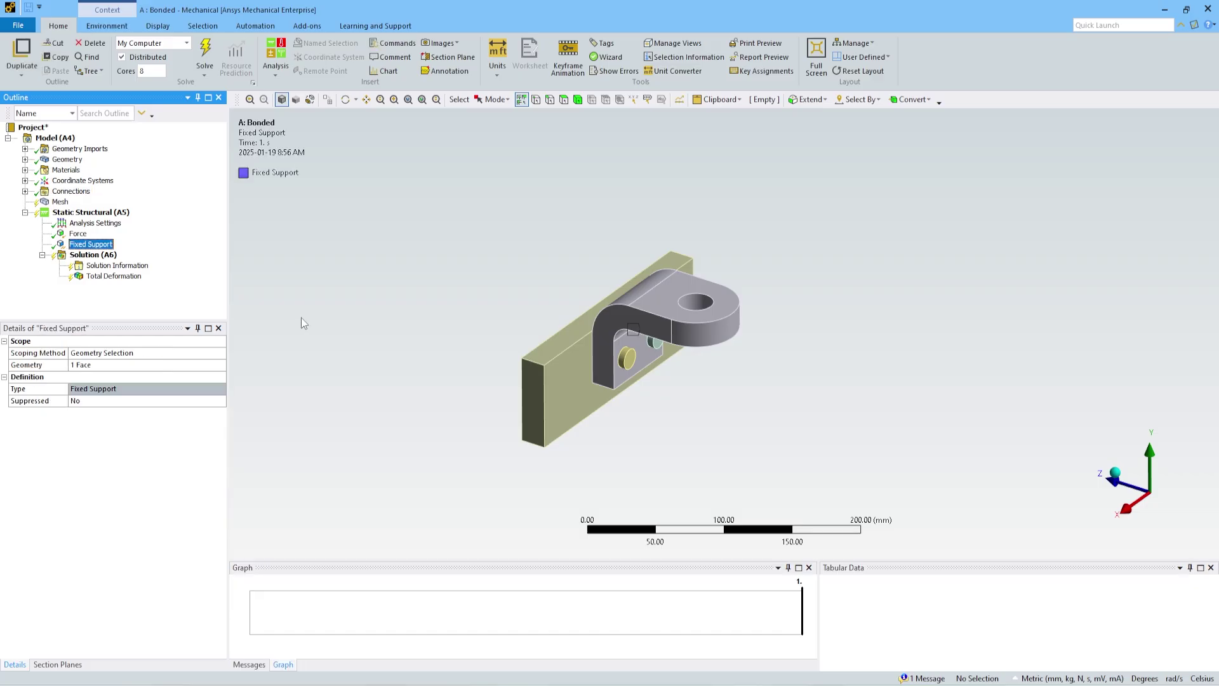
pyautogui.moveTo(312, 296)
pyautogui.mouseDown(button='middle')
pyautogui.moveTo(482, 272)
pyautogui.moveTo(535, 283)
pyautogui.moveTo(498, 307)
pyautogui.moveTo(521, 325)
pyautogui.moveTo(525, 267)
pyautogui.moveTo(583, 231)
pyautogui.moveTo(607, 300)
pyautogui.moveTo(531, 302)
pyautogui.moveTo(669, 264)
pyautogui.moveTo(458, 310)
pyautogui.moveTo(312, 278)
pyautogui.mouseUp(button='middle')
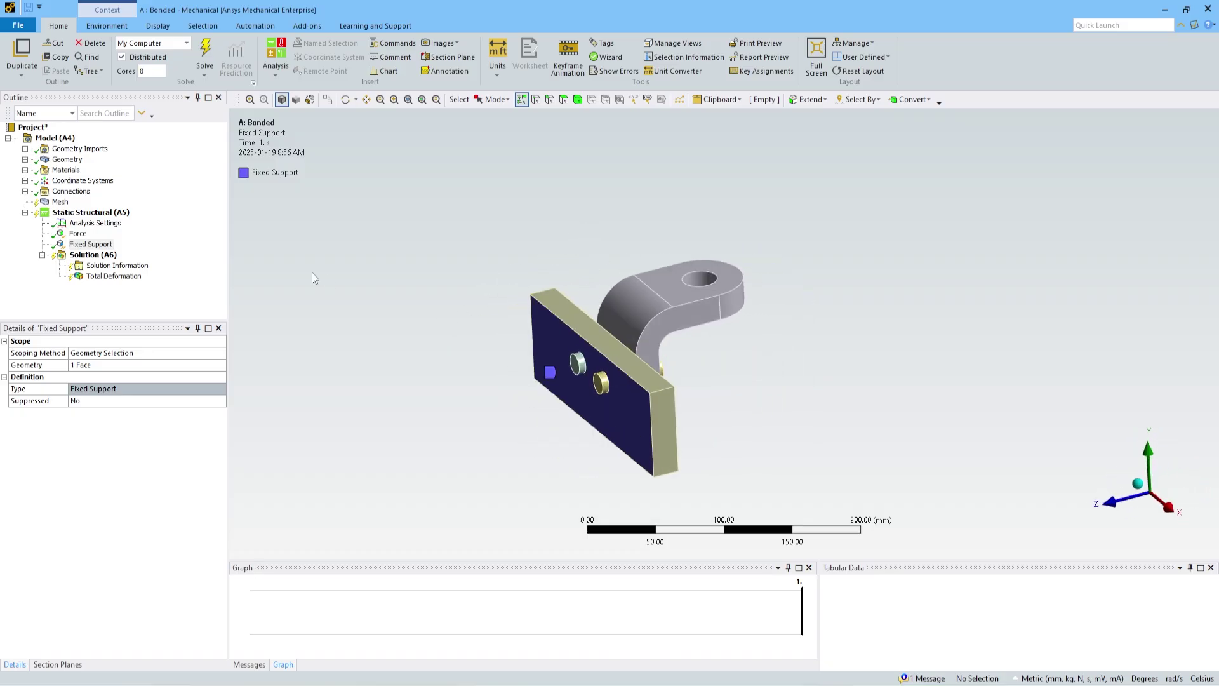
pyautogui.click(73, 236)
pyautogui.moveTo(790, 222); pyautogui.dragTo(544, 217, button='middle')
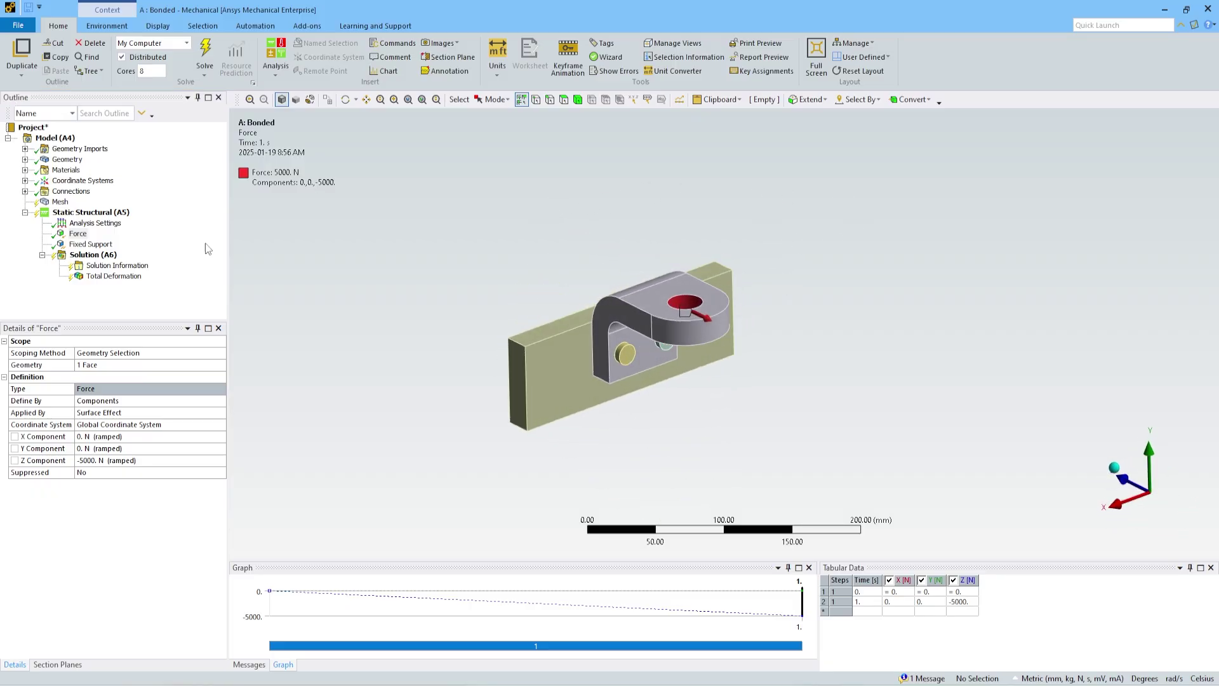
# Step: Update the mesh of the Bonded model
pyautogui.click(60, 202)
pyautogui.rightClick(60, 202)
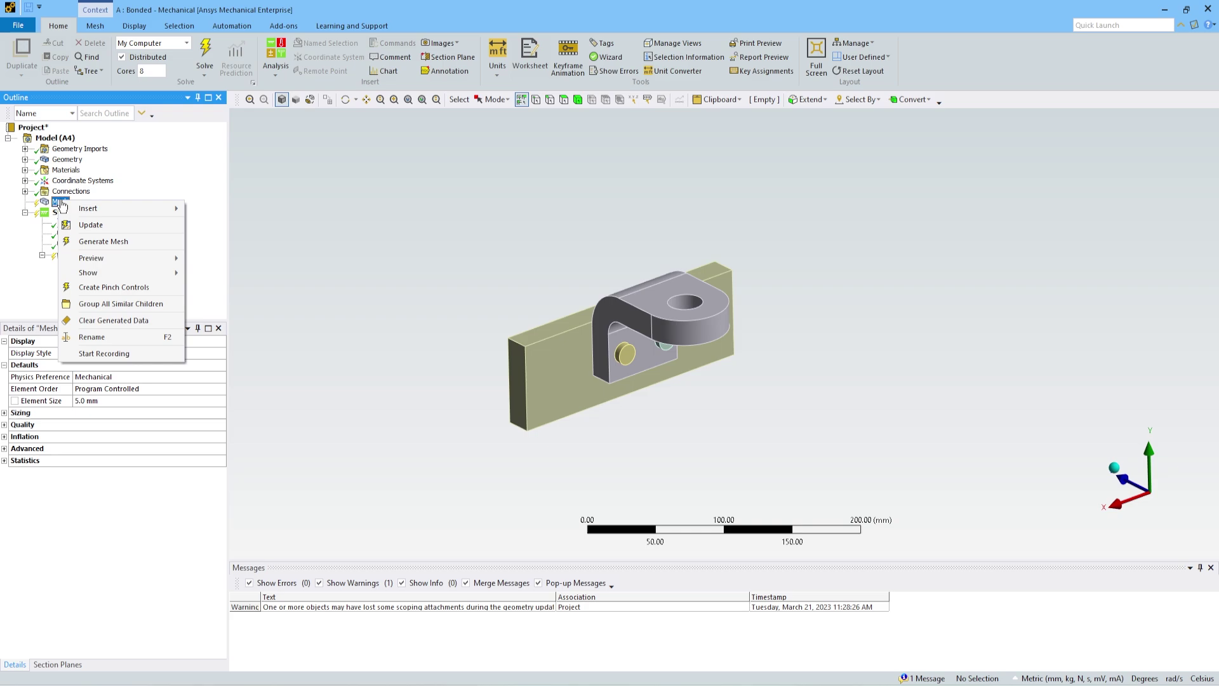
pyautogui.click(90, 226)
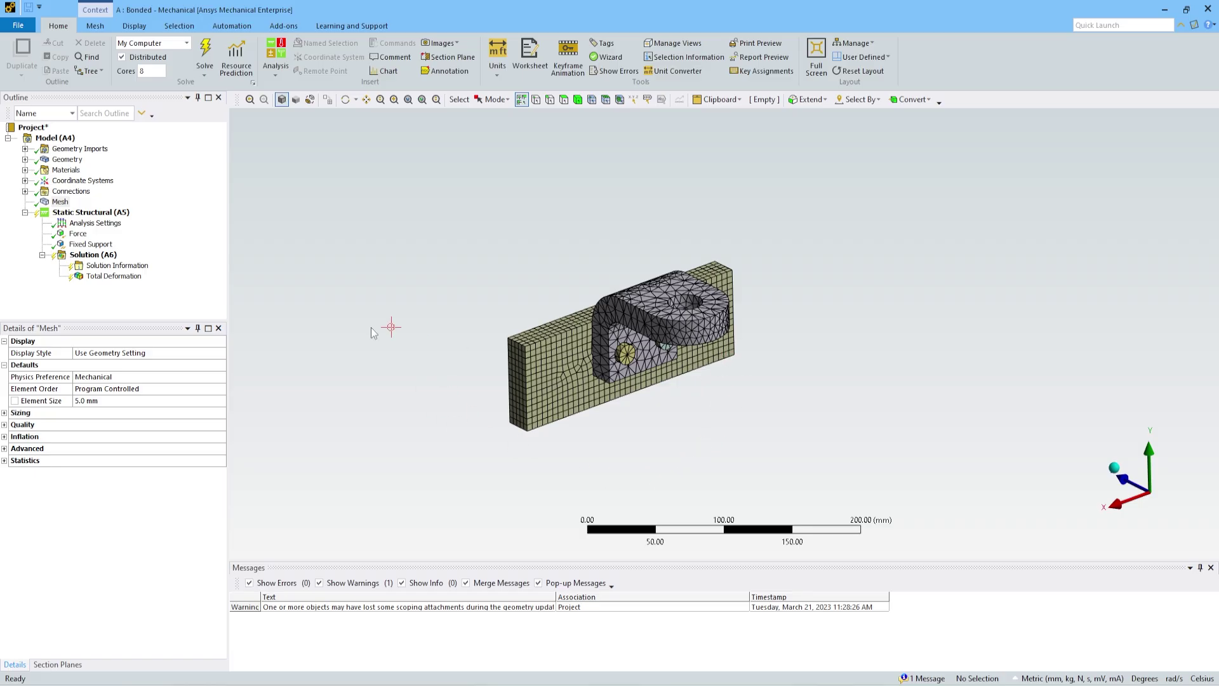
# Step: Examine the mesh up close where the bracket meets the wall plate and around the bolt heads
pyautogui.scroll(-2, 618, 356)
pyautogui.scroll(3, 619, 357)
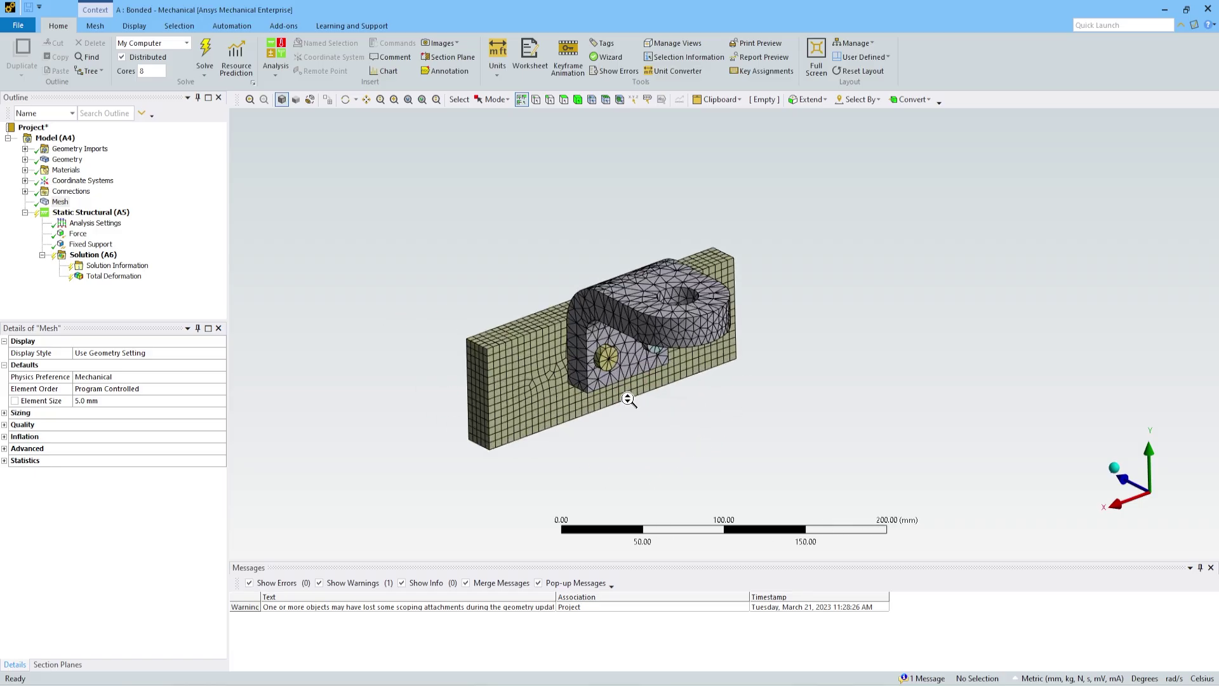
pyautogui.moveTo(597, 402); pyautogui.dragTo(707, 298, button='middle')
pyautogui.scroll(4, 705, 298)
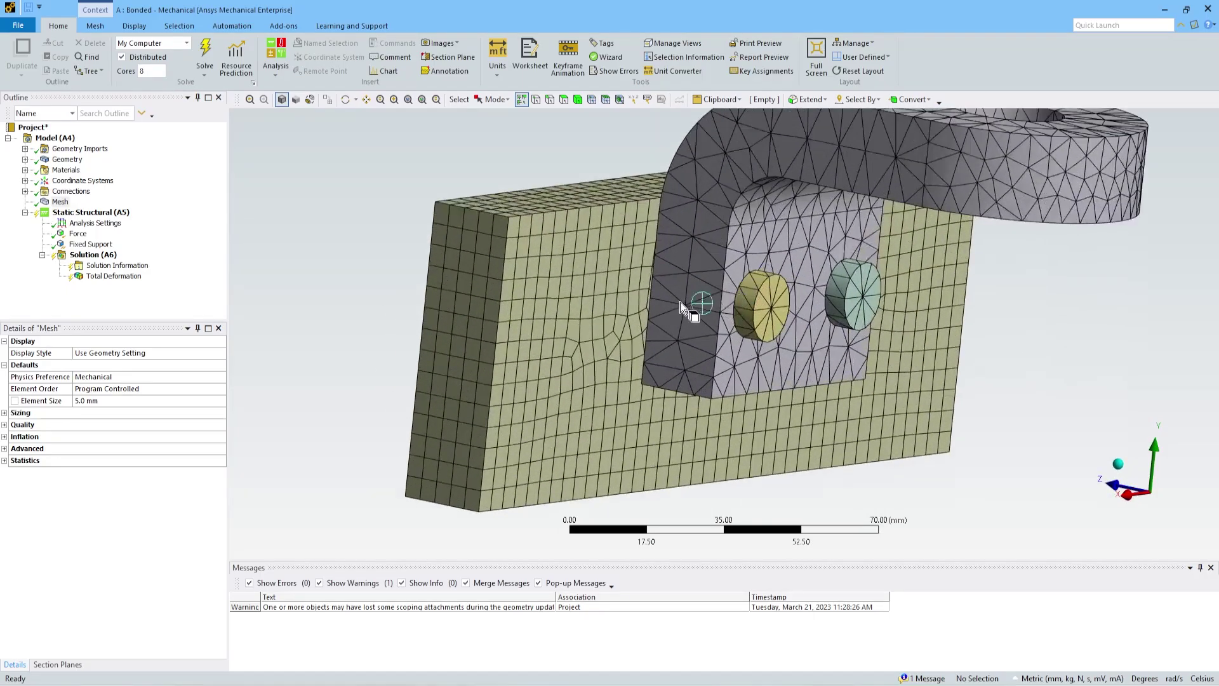
pyautogui.scroll(3, 702, 268)
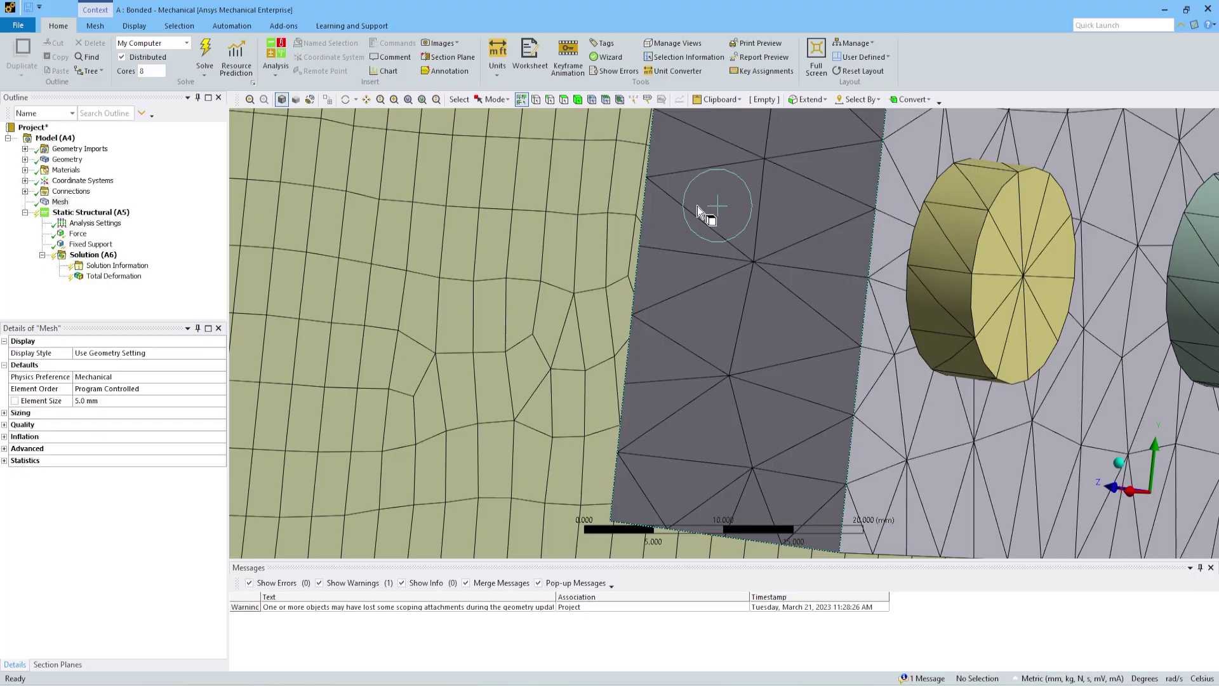
pyautogui.moveTo(679, 209); pyautogui.dragTo(682, 259, button='middle')
pyautogui.scroll(-3, 682, 259)
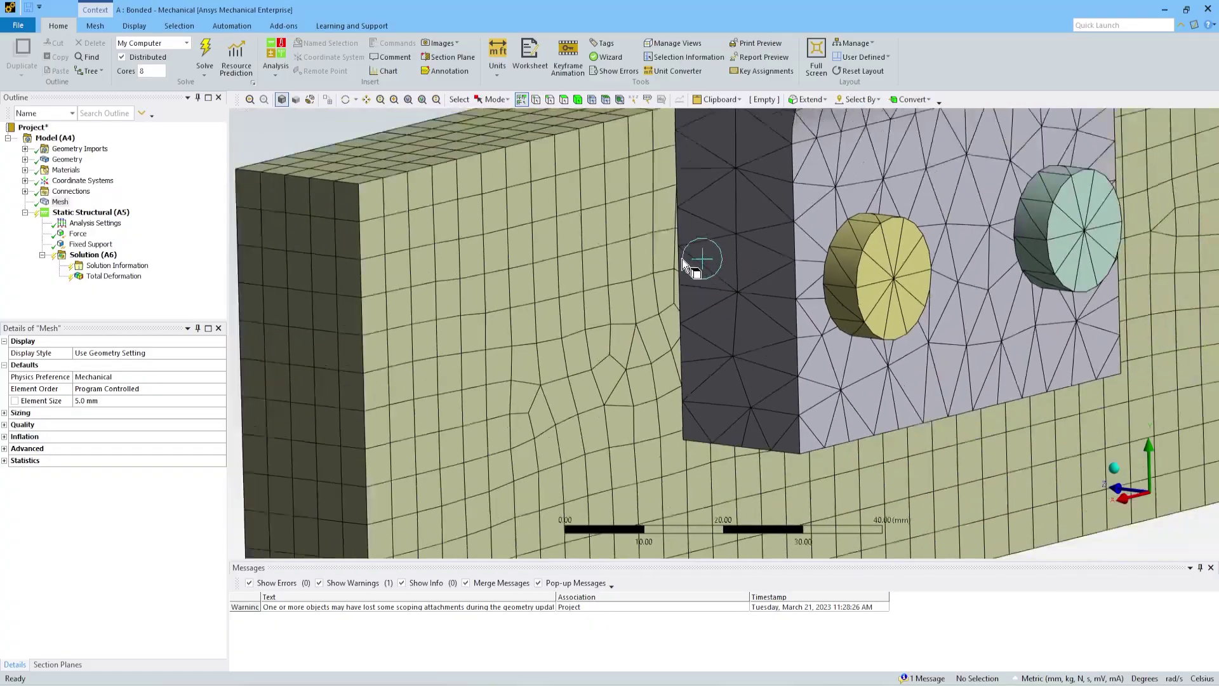
pyautogui.scroll(3, 681, 247)
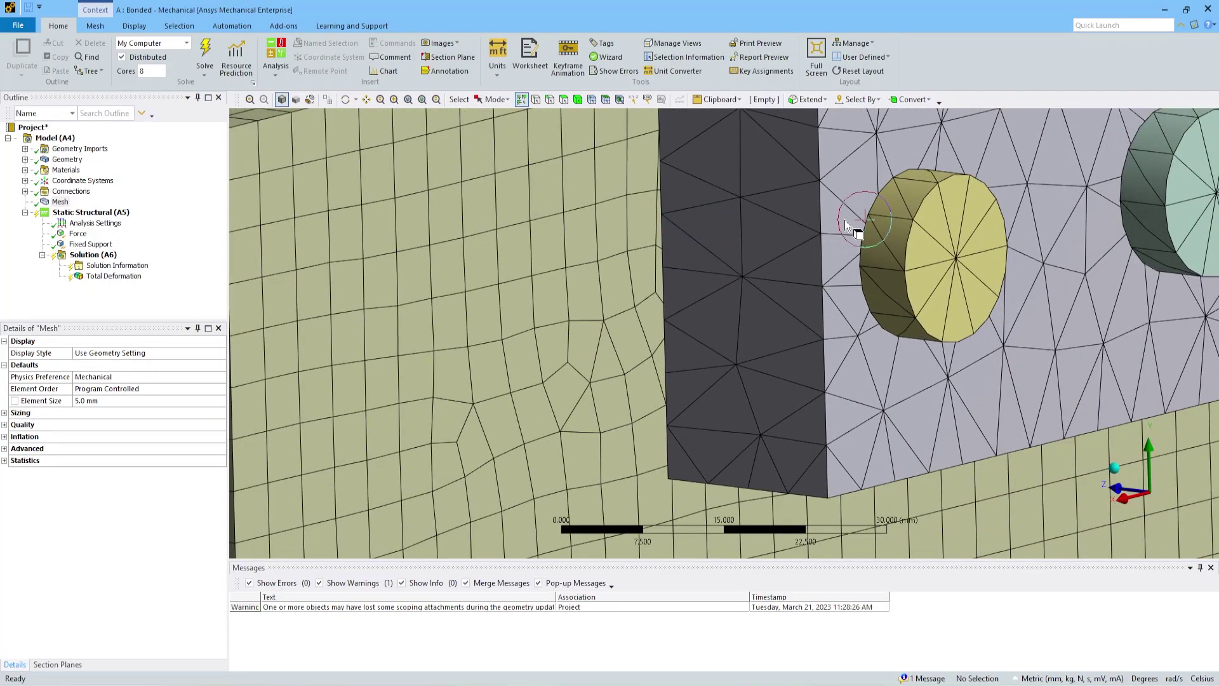
pyautogui.moveTo(843, 234); pyautogui.dragTo(865, 264, button='middle')
pyautogui.scroll(-2, 865, 264)
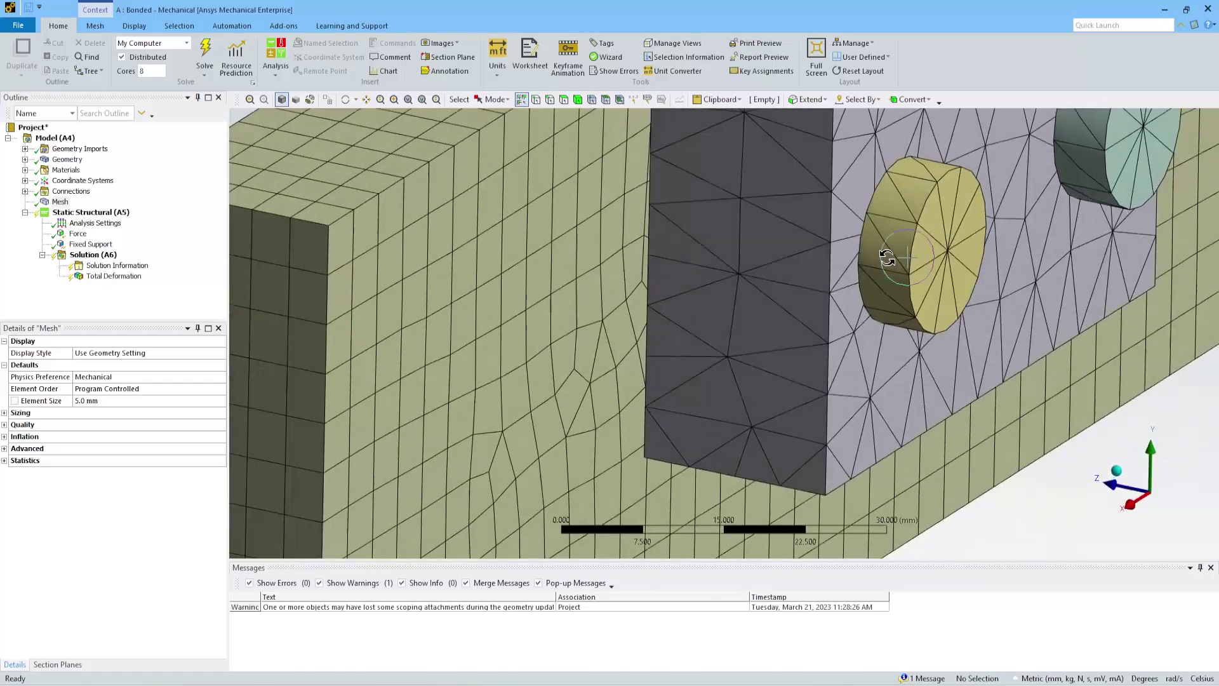
pyautogui.scroll(2, 894, 256)
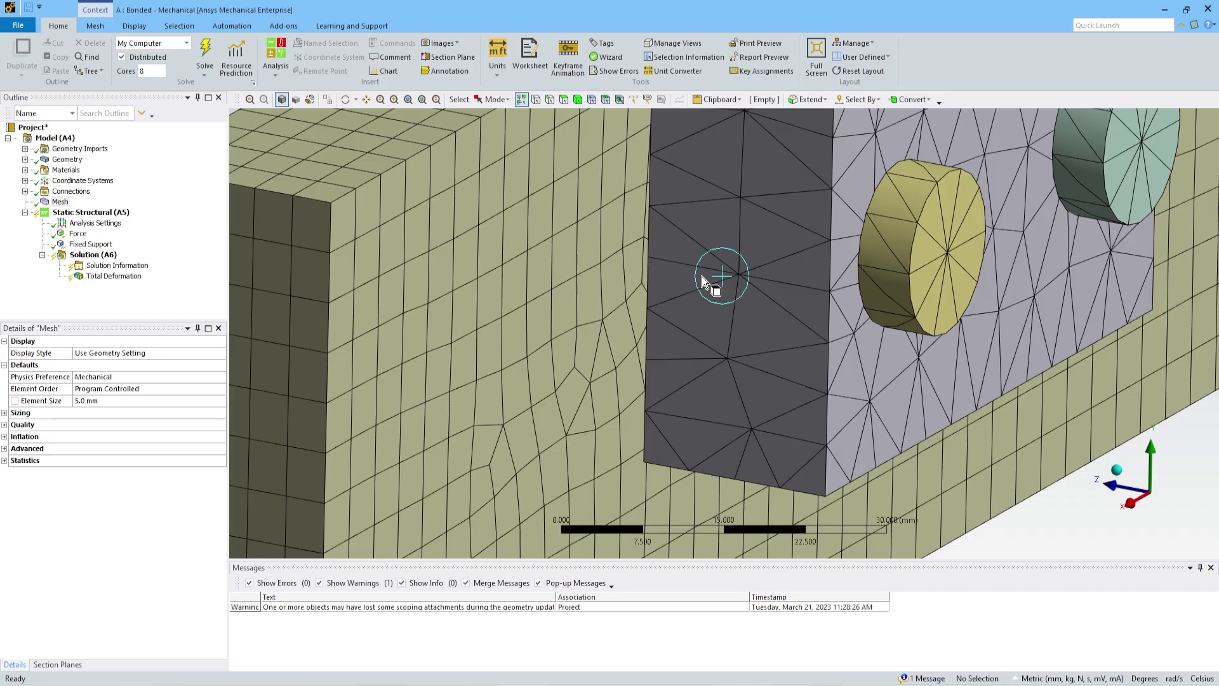
# Step: Solve the Bonded static structural analysis and inspect the Total Deformation result on the whole assembly
pyautogui.rightClick(89, 254)
pyautogui.click(147, 297)
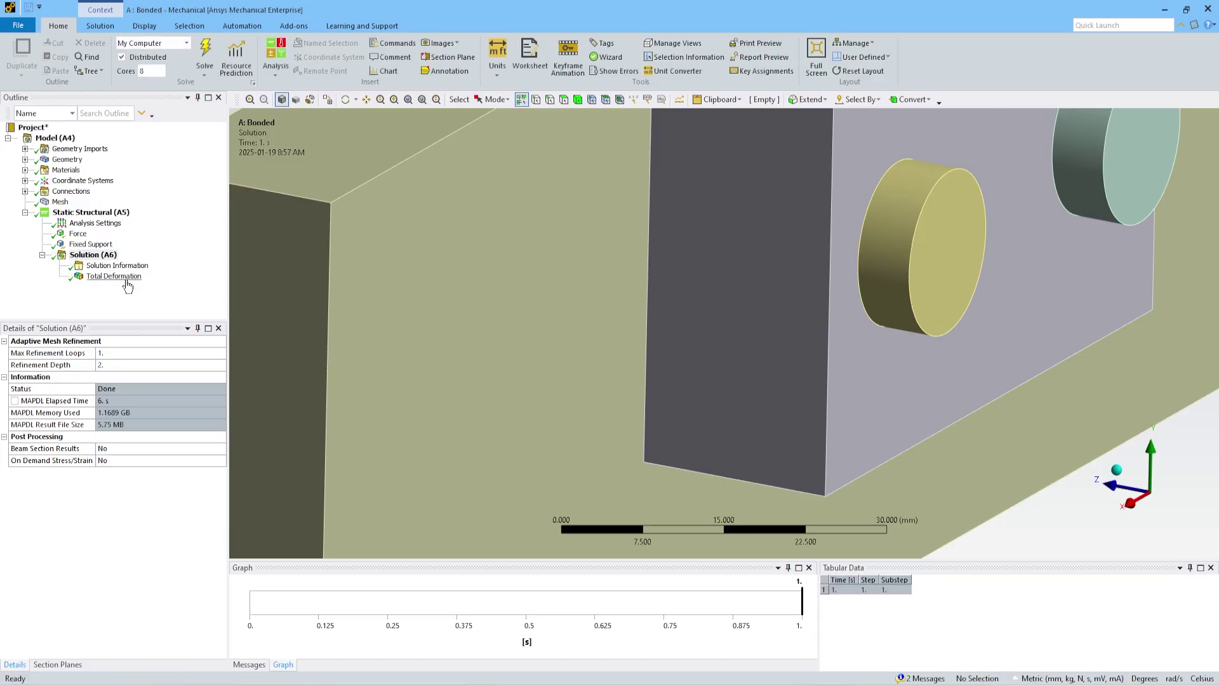
pyautogui.click(125, 280)
pyautogui.scroll(-10, 686, 261)
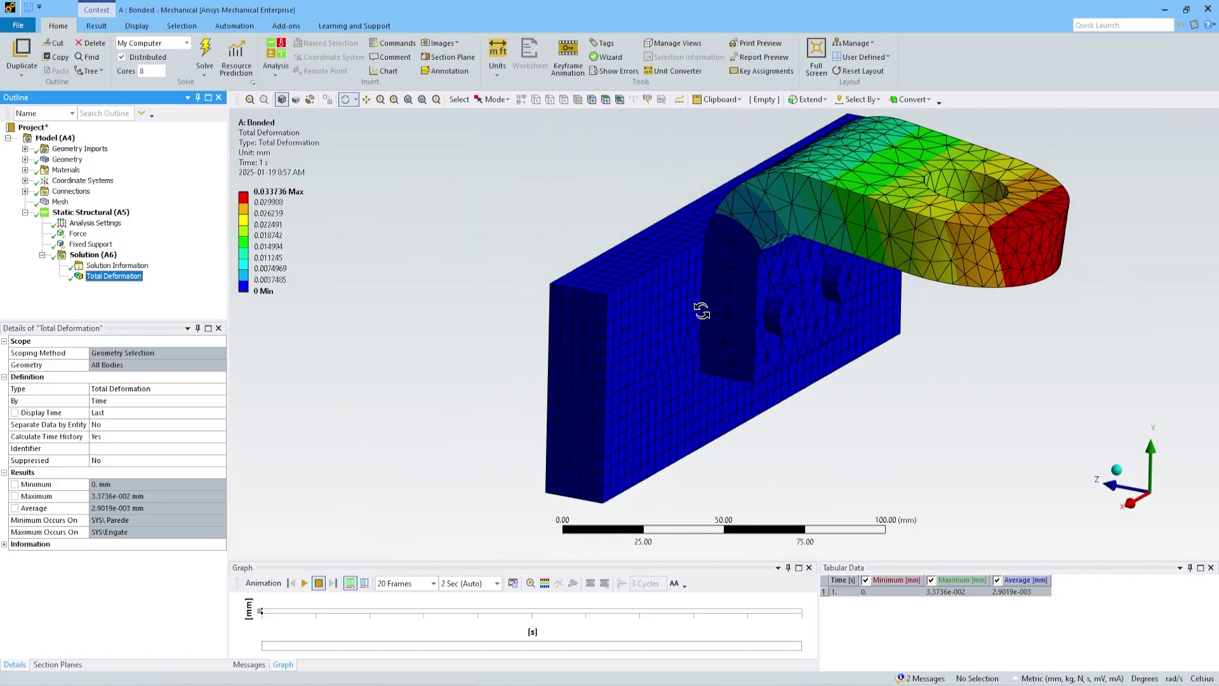
pyautogui.moveTo(702, 310)
pyautogui.mouseDown()
pyautogui.moveTo(906, 283)
pyautogui.moveTo(813, 298)
pyautogui.moveTo(762, 279)
pyautogui.moveTo(623, 272)
pyautogui.moveTo(577, 207)
pyautogui.moveTo(593, 258)
pyautogui.moveTo(547, 269)
pyautogui.moveTo(704, 294)
pyautogui.moveTo(711, 311)
pyautogui.mouseUp()
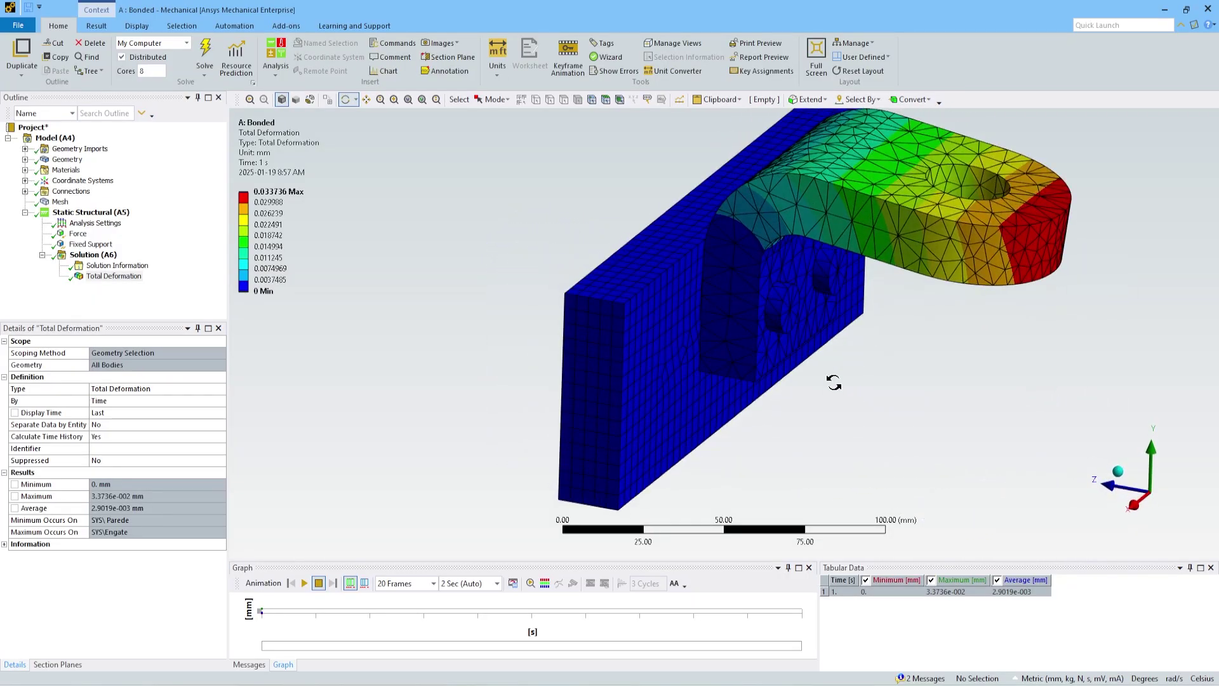
pyautogui.moveTo(798, 313); pyautogui.dragTo(614, 265)
pyautogui.moveTo(798, 250); pyautogui.dragTo(918, 303)
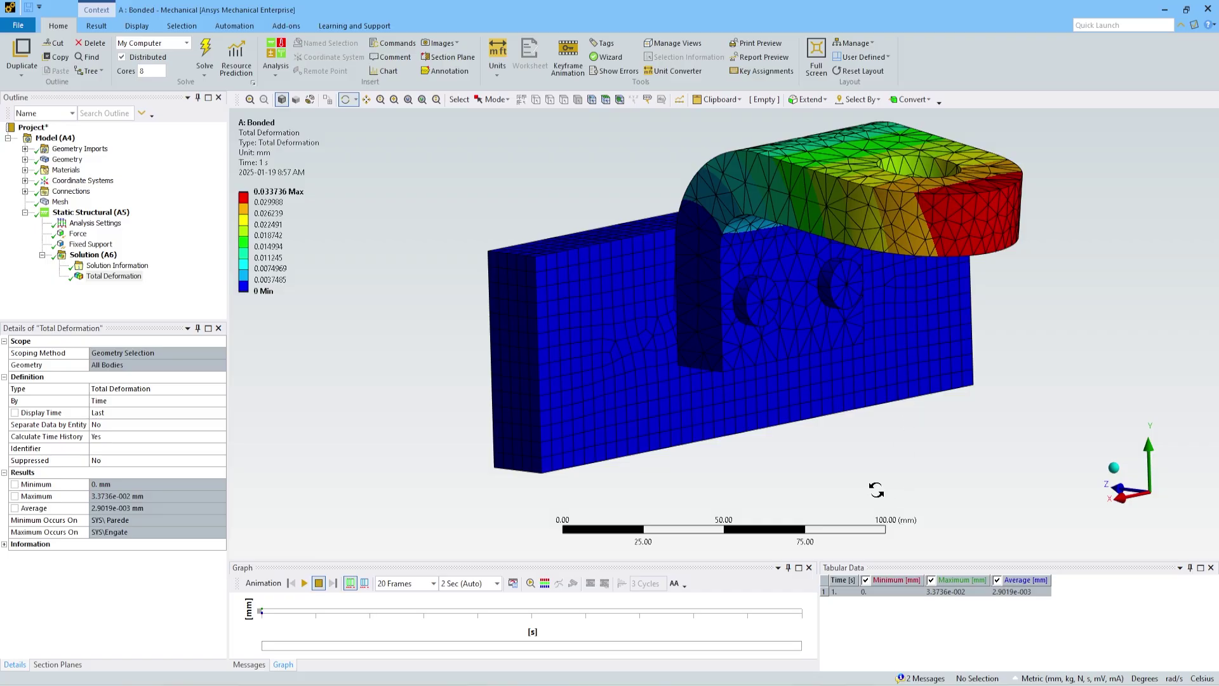
# Step: Switch to Workbench and open the Share Topology system's geometry in SpaceClaim
pyautogui.click(724, 609)
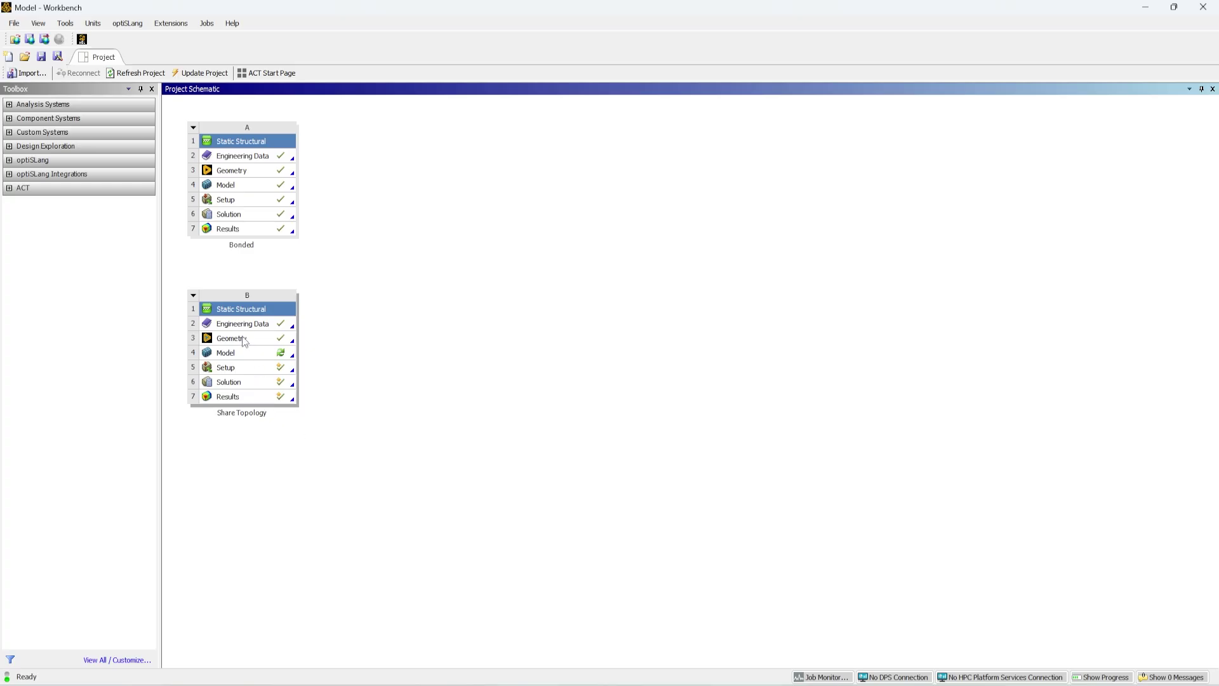
pyautogui.rightClick(245, 339)
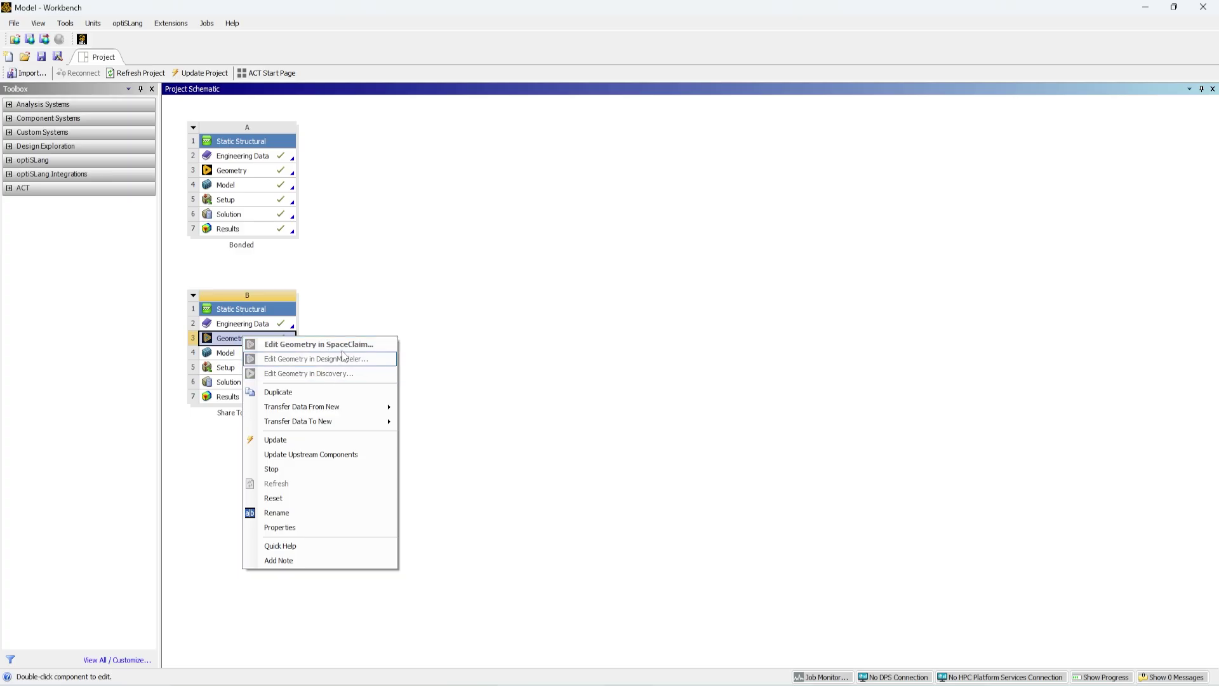
pyautogui.click(556, 371)
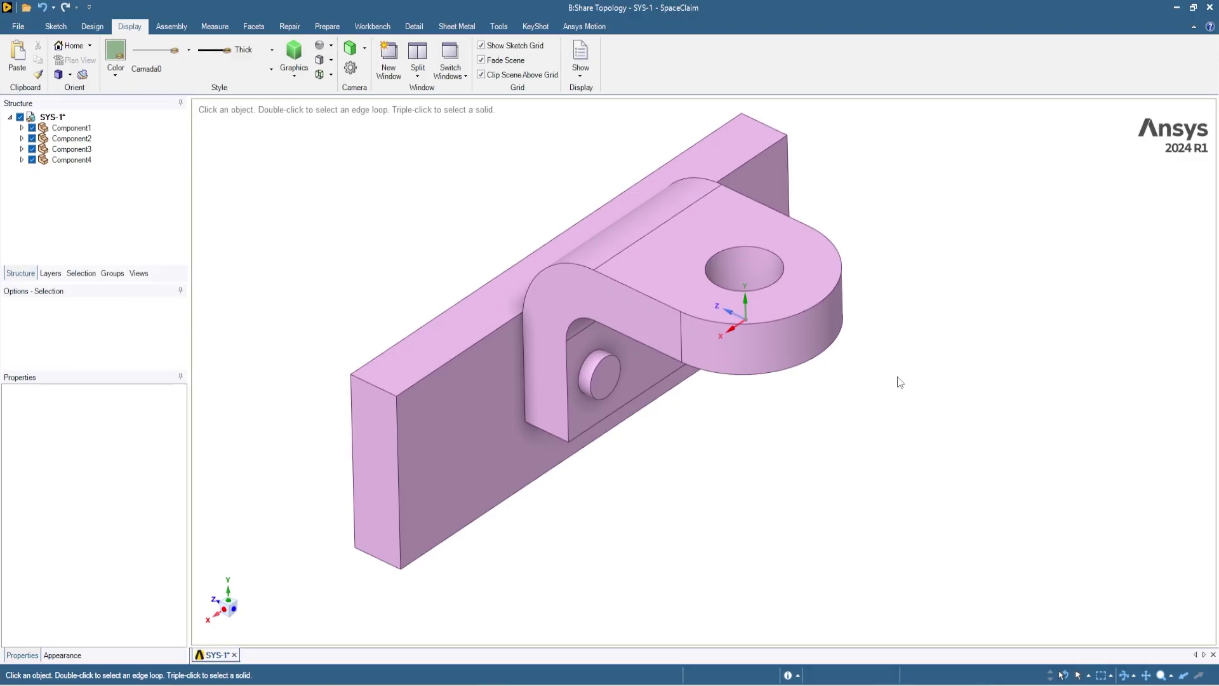
pyautogui.moveTo(900, 382)
pyautogui.mouseDown(button='middle')
pyautogui.moveTo(873, 400)
pyautogui.moveTo(801, 296)
pyautogui.moveTo(705, 335)
pyautogui.moveTo(779, 384)
pyautogui.moveTo(866, 408)
pyautogui.moveTo(912, 376)
pyautogui.moveTo(884, 376)
pyautogui.moveTo(881, 392)
pyautogui.mouseUp(button='middle')
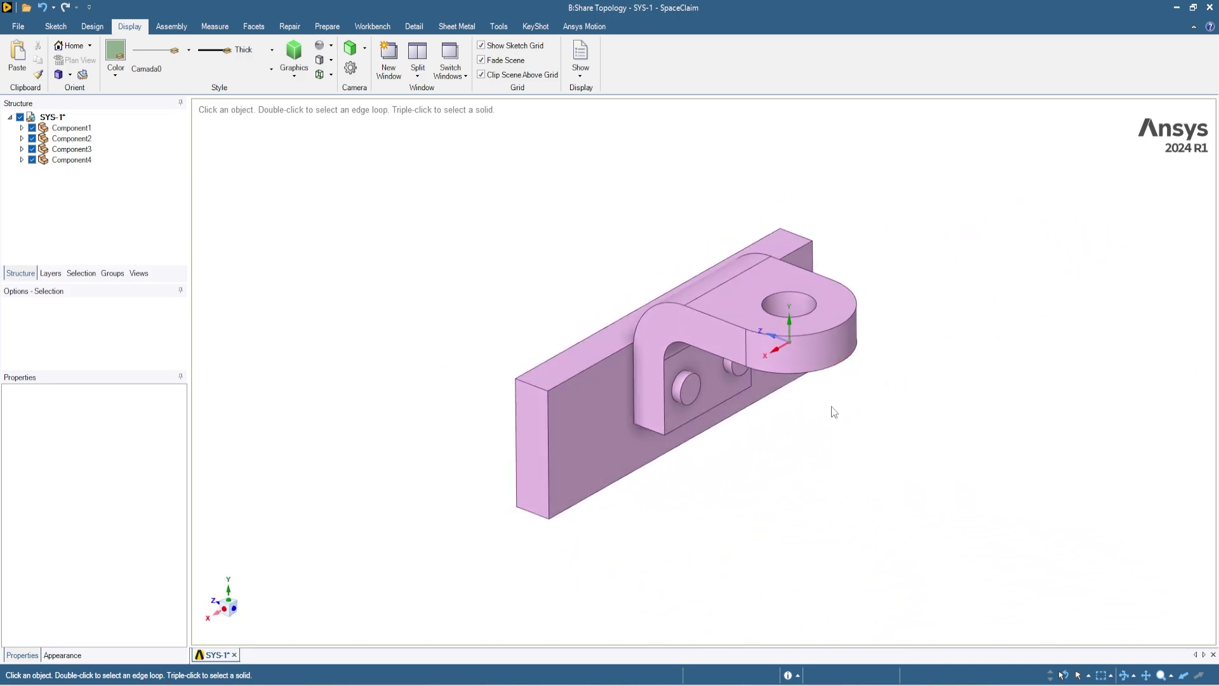
# Step: Run the Share topology tool on the assembly and review the coincident faces it highlights around the bolts and bracket
pyautogui.click(371, 28)
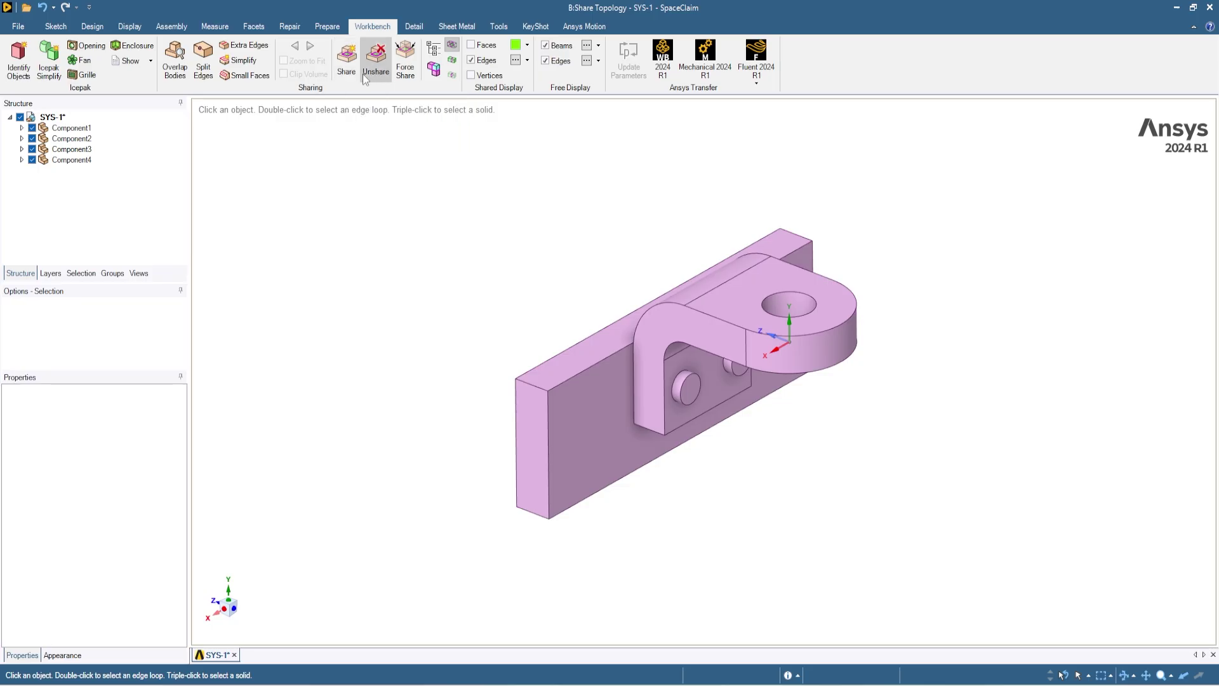
pyautogui.click(344, 71)
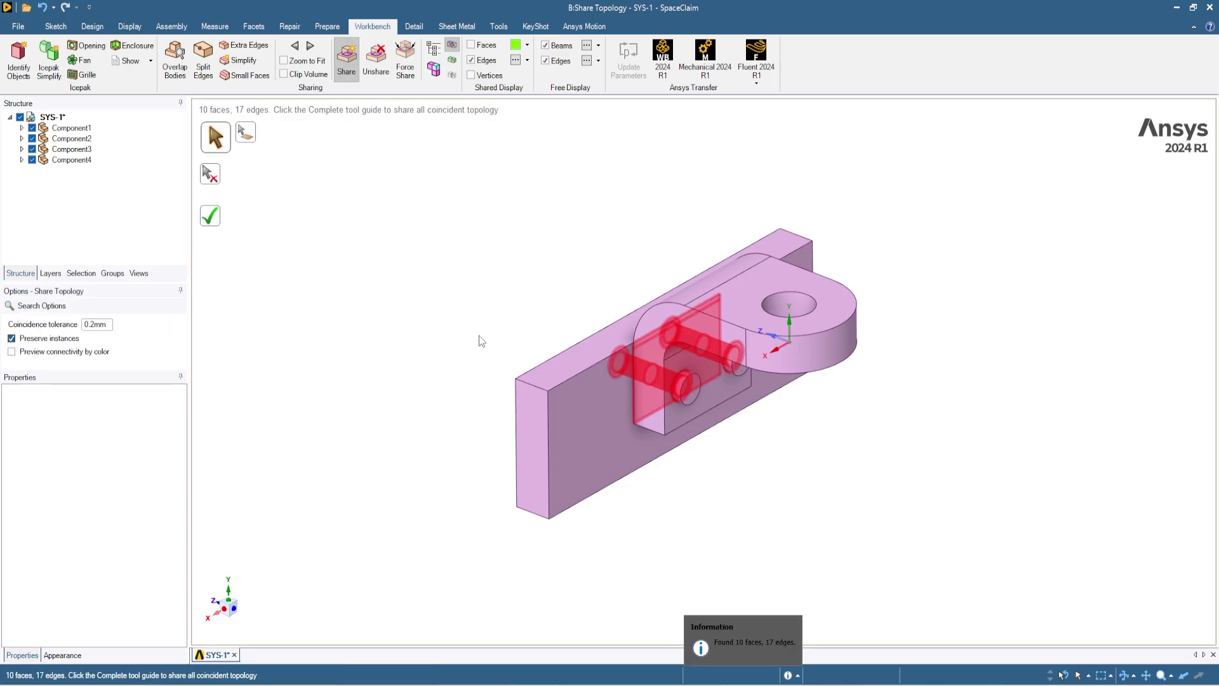
pyautogui.moveTo(482, 342)
pyautogui.mouseDown(button='middle')
pyautogui.moveTo(536, 311)
pyautogui.moveTo(574, 321)
pyautogui.moveTo(482, 318)
pyautogui.moveTo(493, 331)
pyautogui.mouseUp(button='middle')
pyautogui.scroll(-1, 610, 387)
pyautogui.scroll(3, 744, 490)
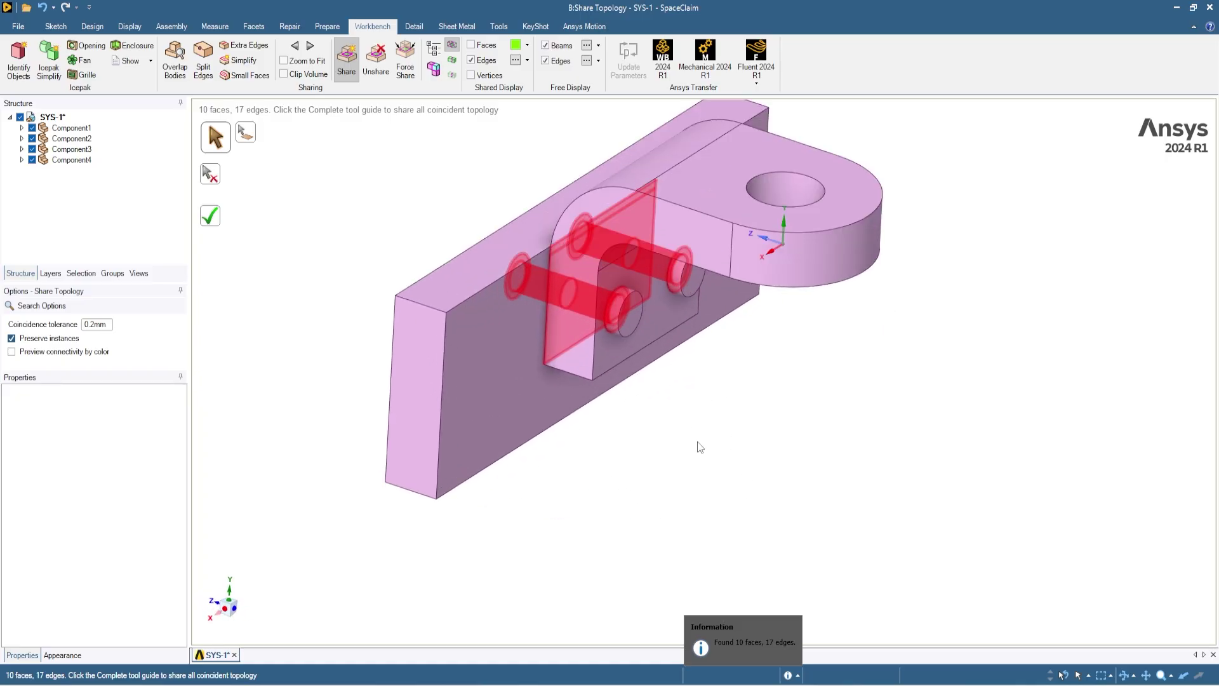
pyautogui.scroll(-1, 699, 447)
pyautogui.scroll(2, 621, 348)
pyautogui.scroll(1, 479, 245)
pyautogui.scroll(-1, 566, 328)
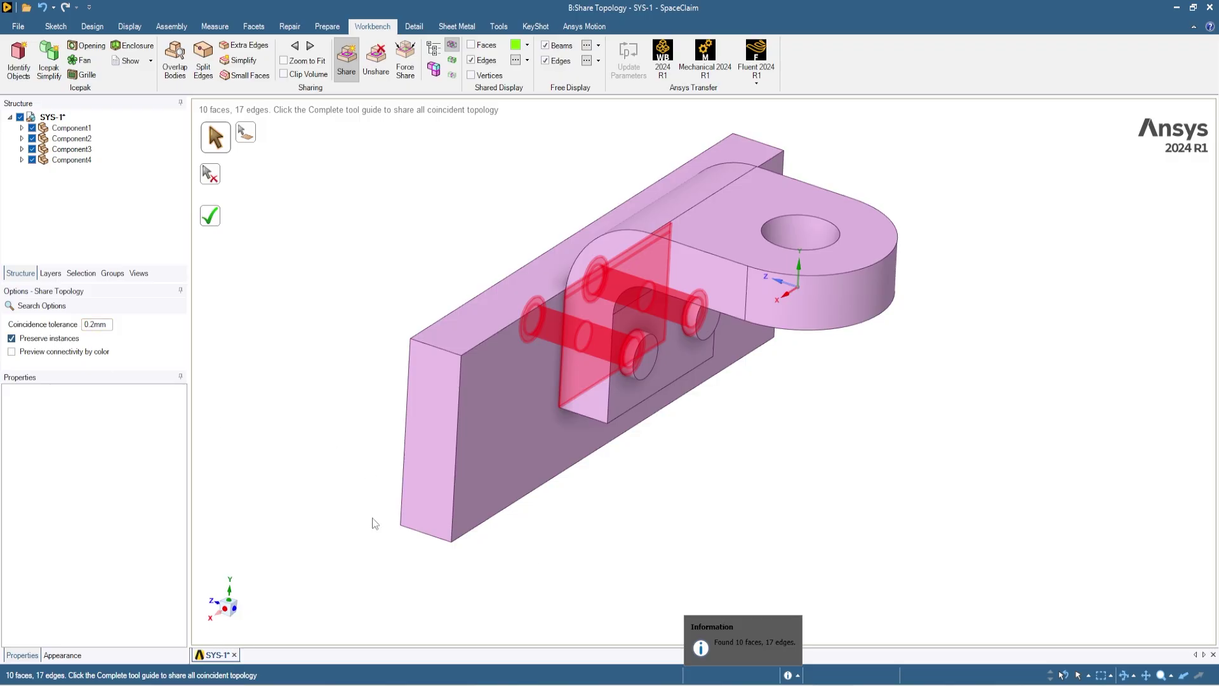
# Step: Examine from the side how the highlighted coincident faces meet the wall plate's upper edge at the bracket bend
pyautogui.click(225, 611)
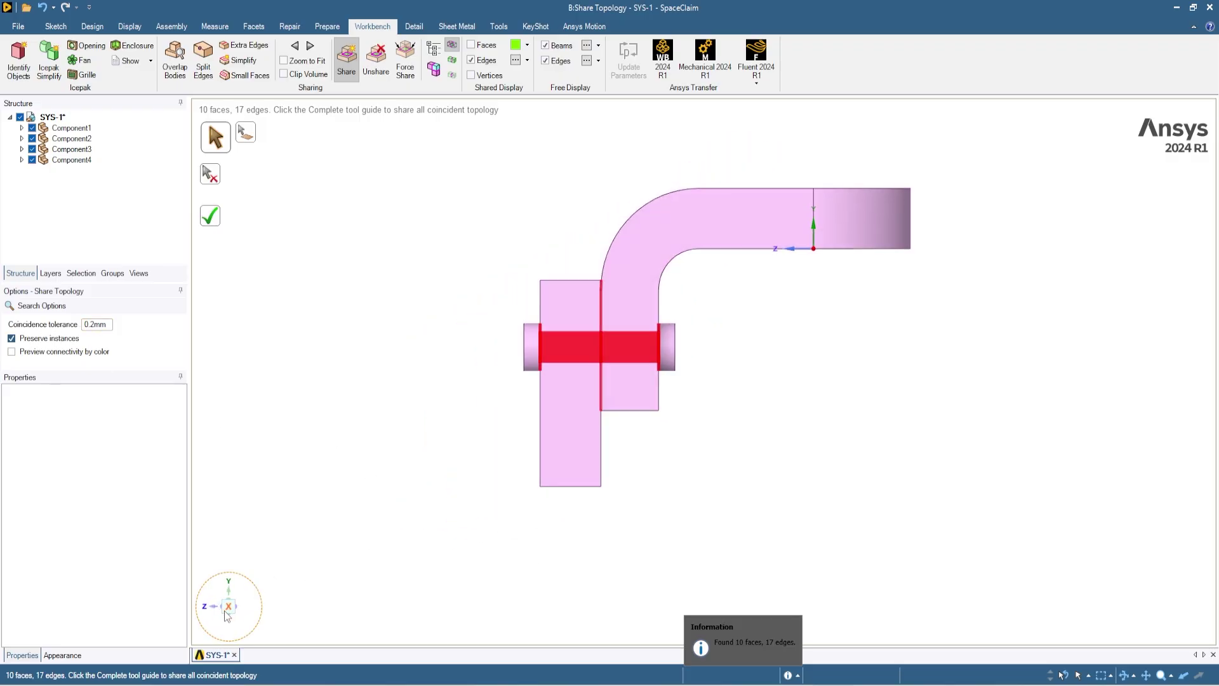
pyautogui.scroll(6, 611, 284)
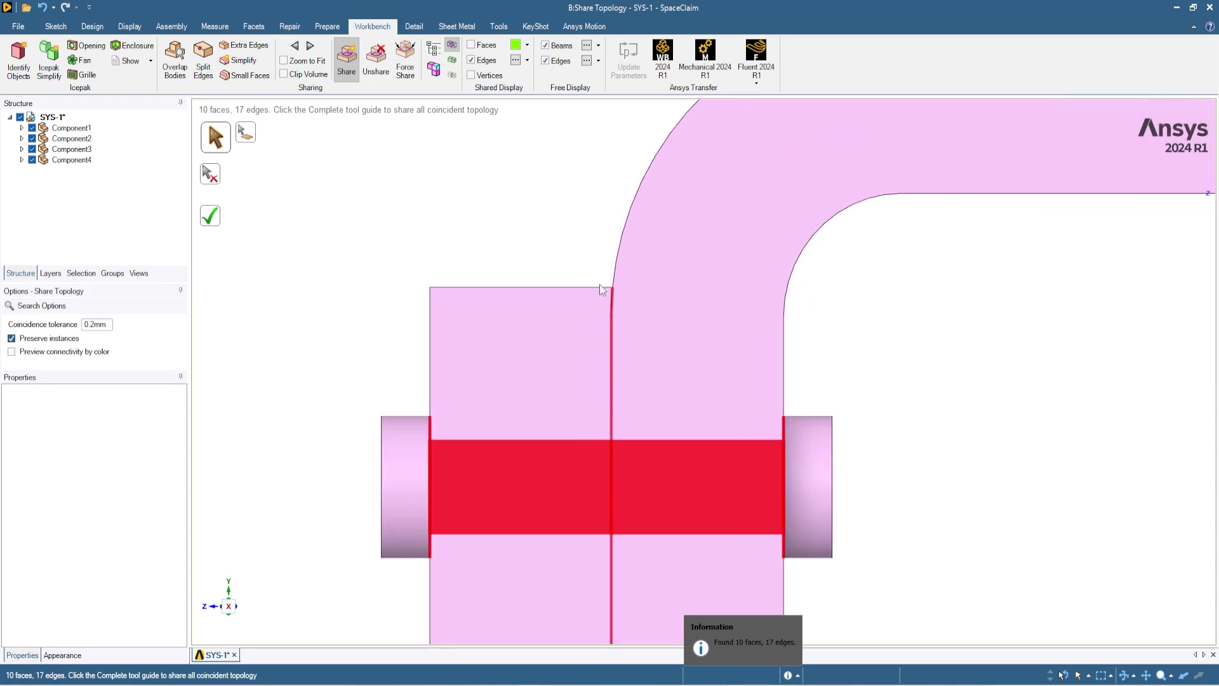
pyautogui.scroll(3, 633, 294)
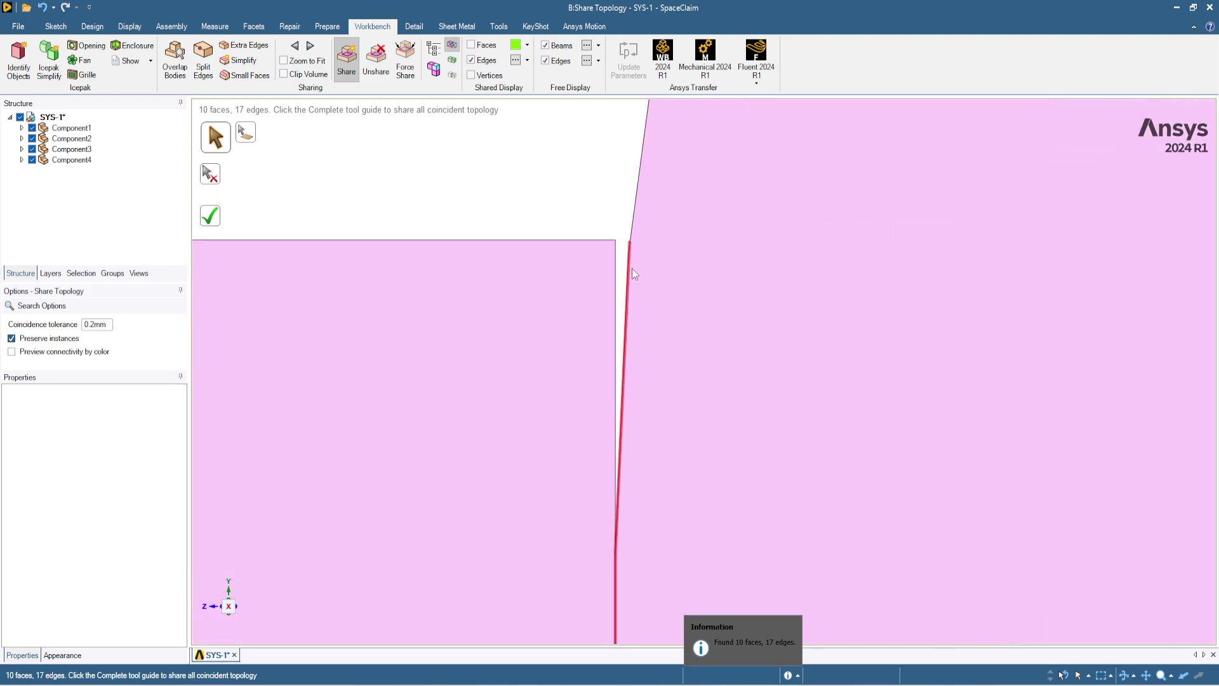
pyautogui.moveTo(667, 246); pyautogui.dragTo(668, 243, button='middle')
pyautogui.scroll(-3, 573, 183)
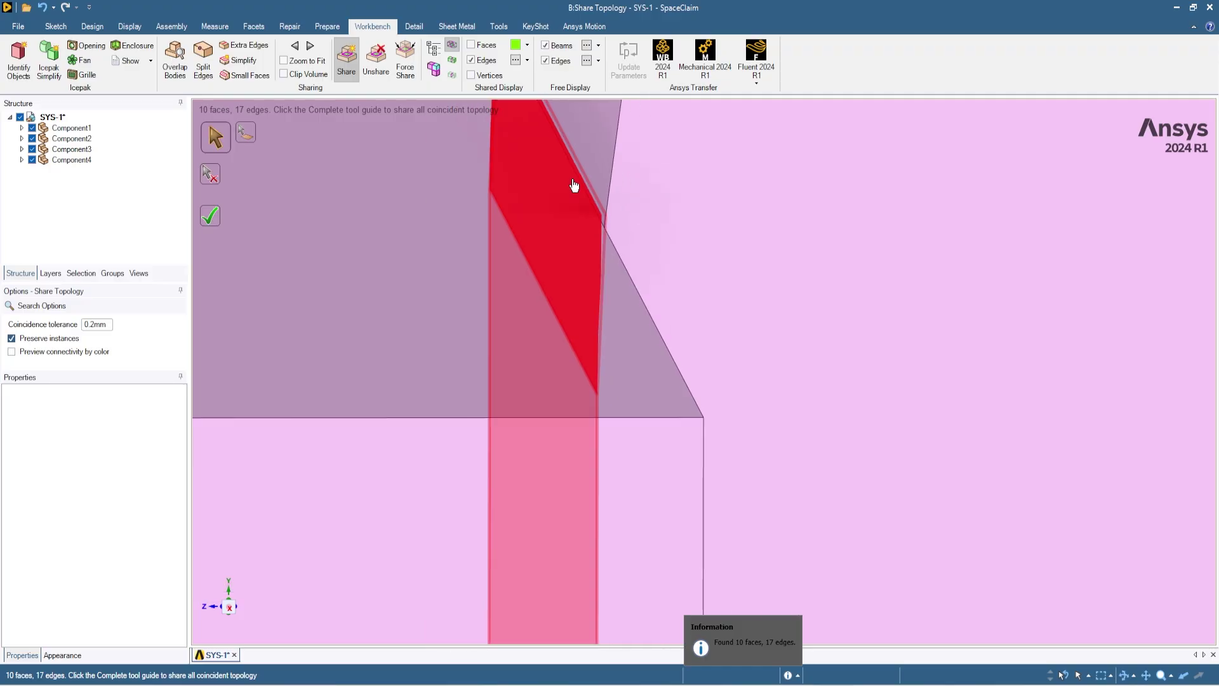
pyautogui.click(230, 608)
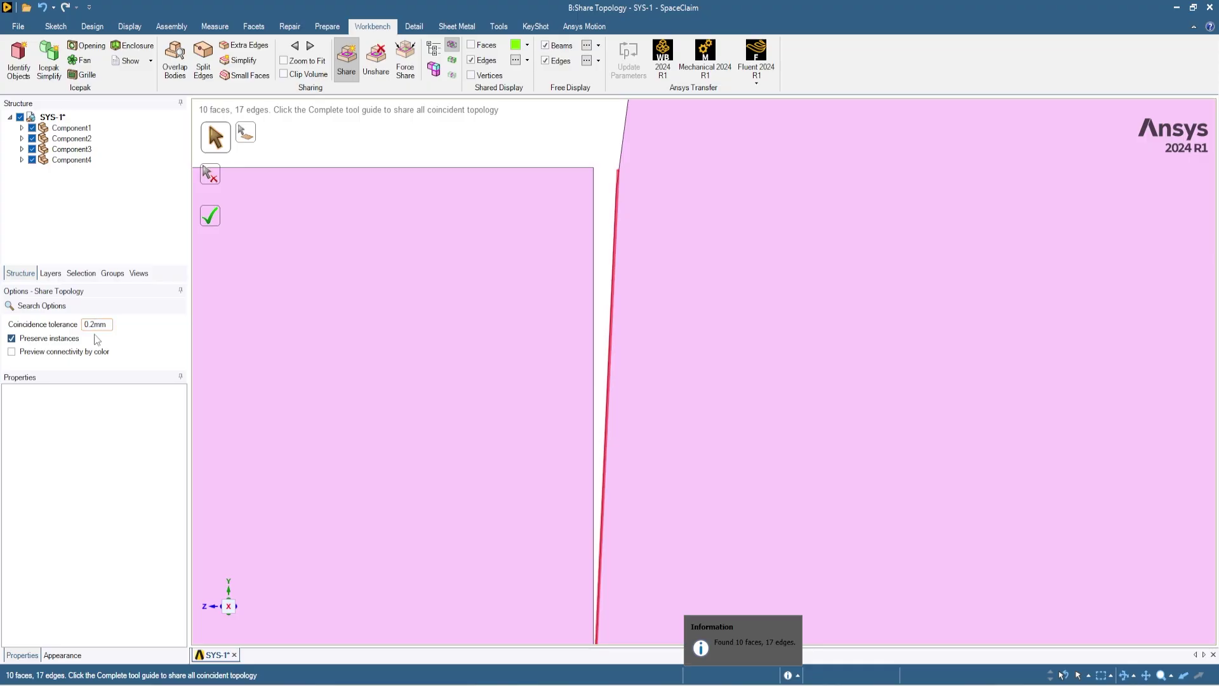
pyautogui.scroll(-10, 649, 196)
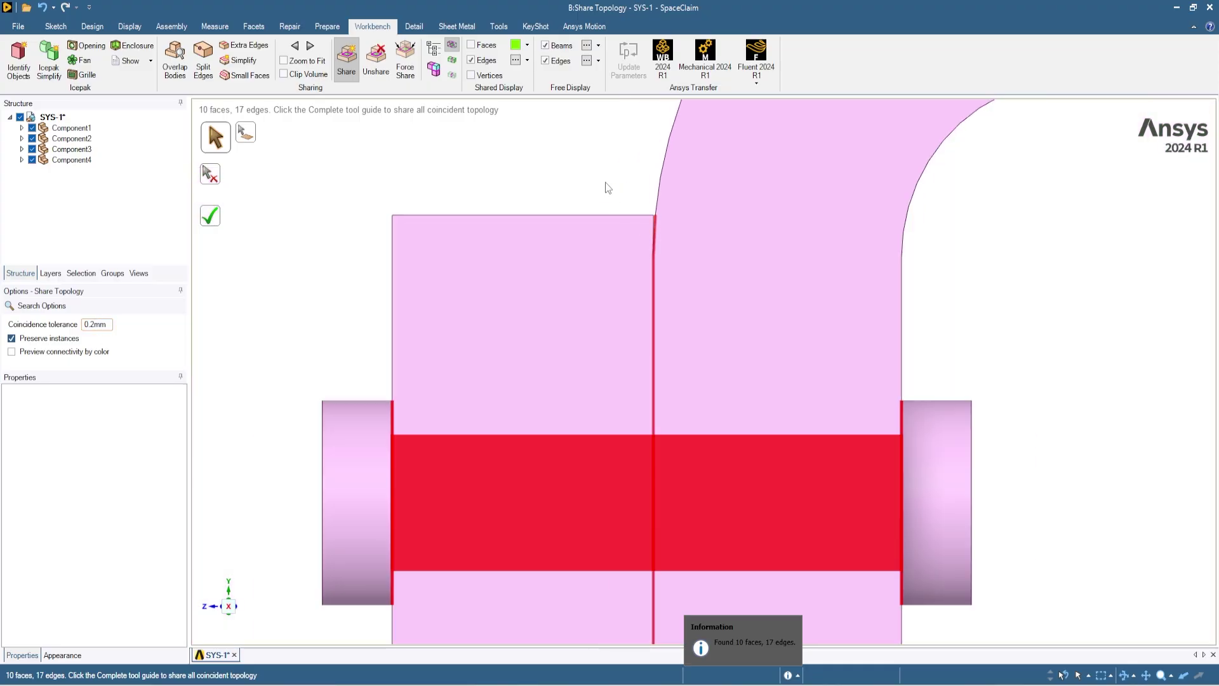
pyautogui.moveTo(595, 173); pyautogui.dragTo(604, 182, button='middle')
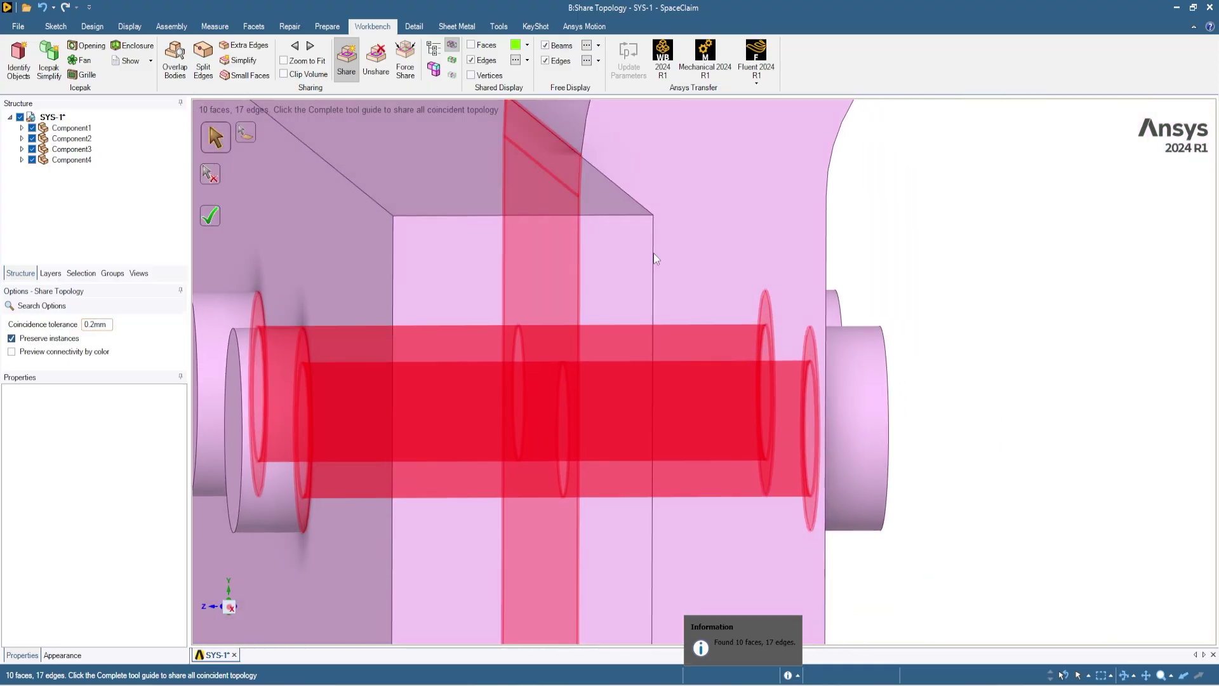
pyautogui.scroll(-5, 653, 259)
pyautogui.scroll(3, 659, 305)
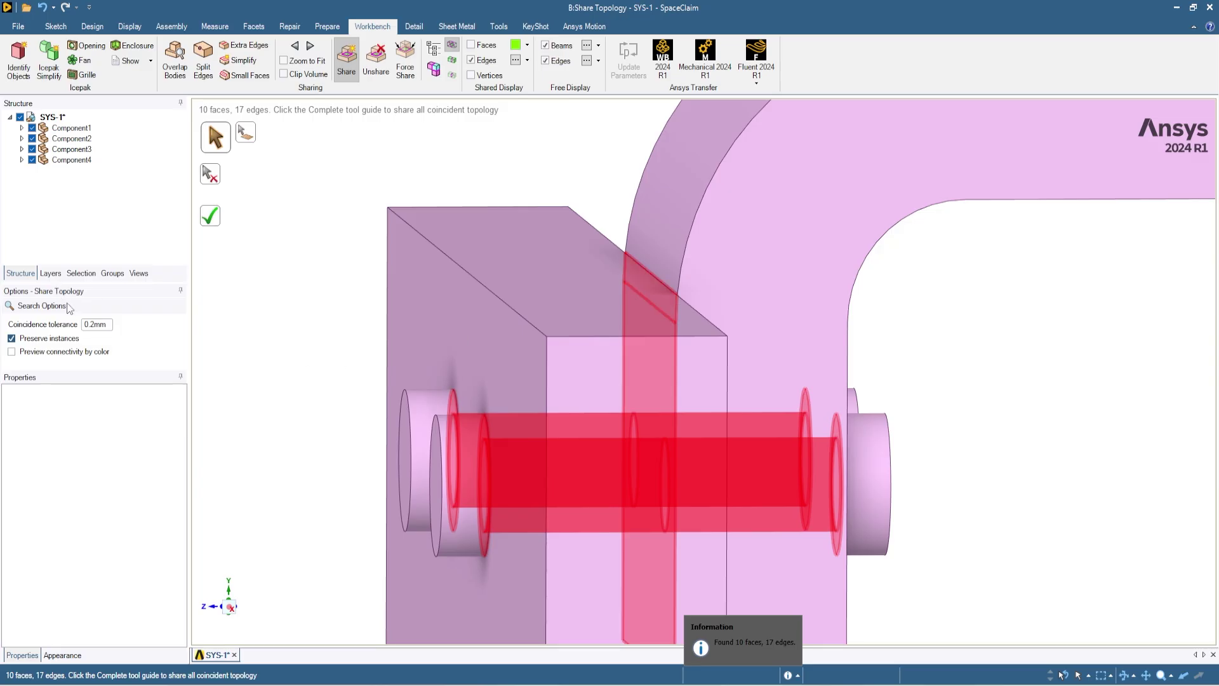
# Step: Set the coincidence tolerance to 0.01 mm and check the plate-to-bracket joint from the side
pyautogui.click(93, 324)
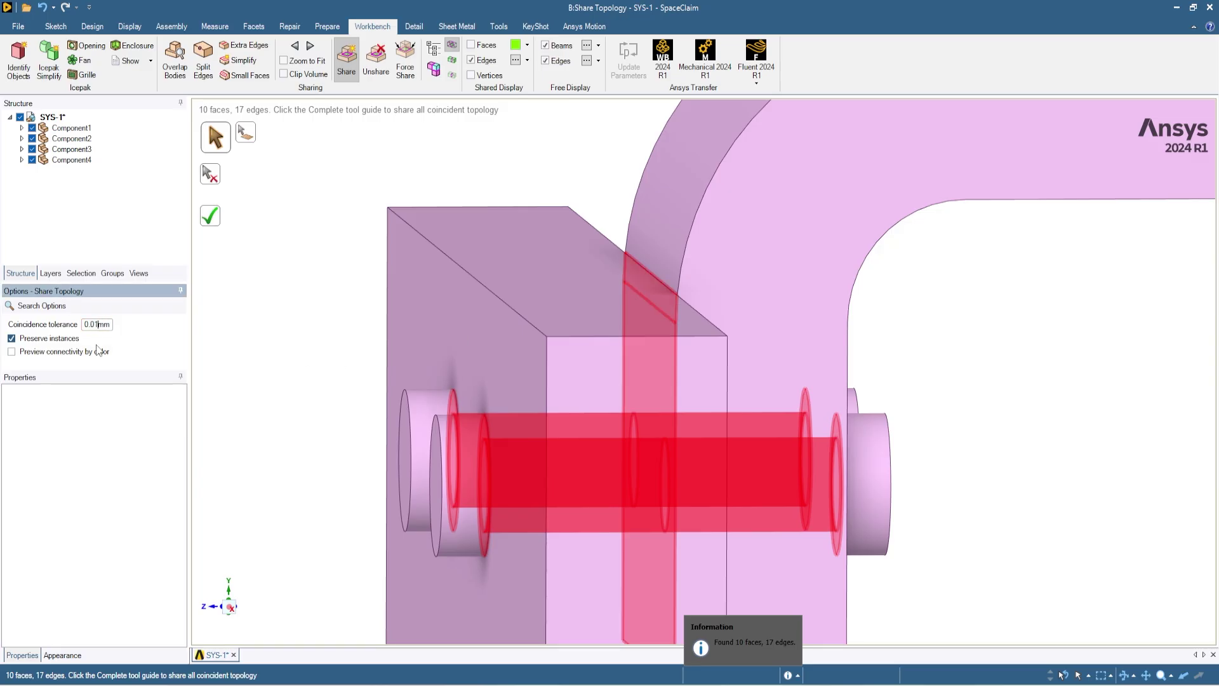
pyautogui.press('Return')
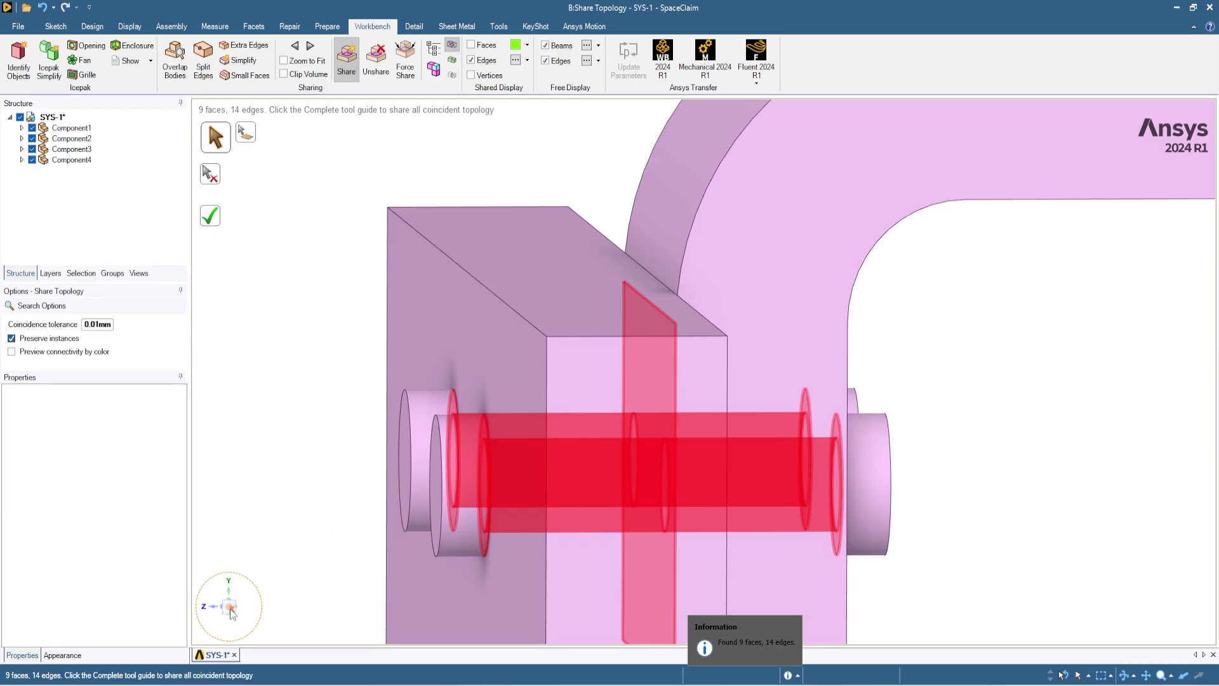
pyautogui.click(230, 608)
pyautogui.scroll(8, 648, 268)
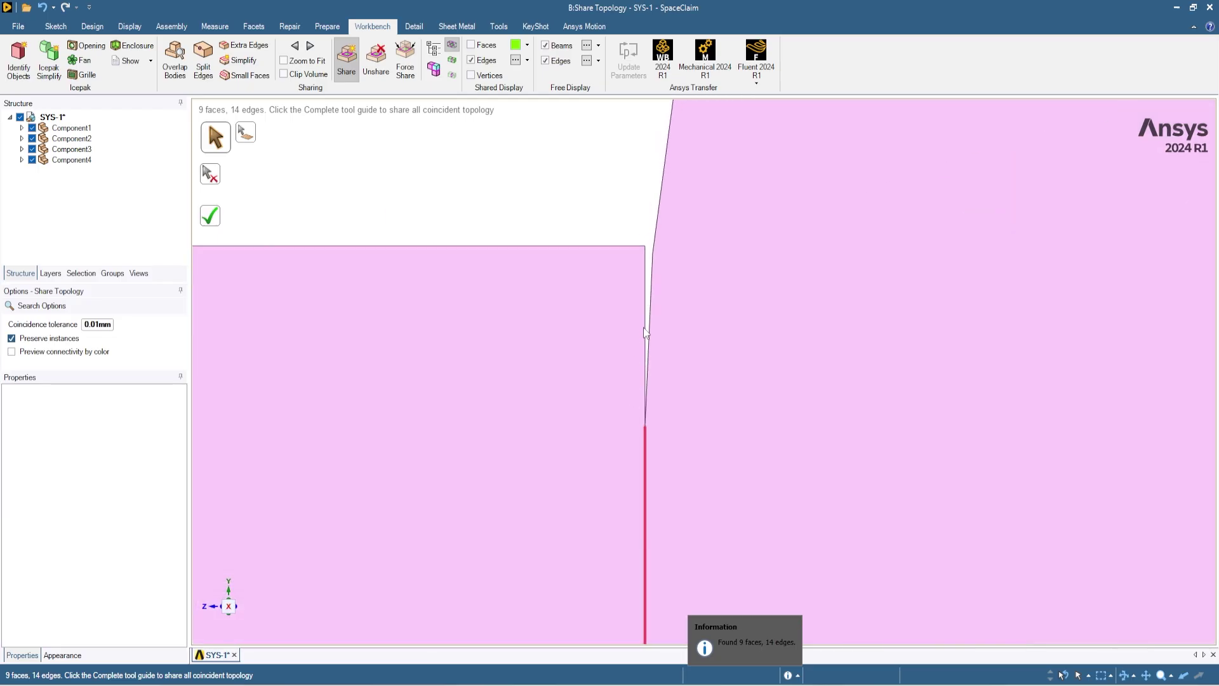
pyautogui.scroll(-7, 644, 332)
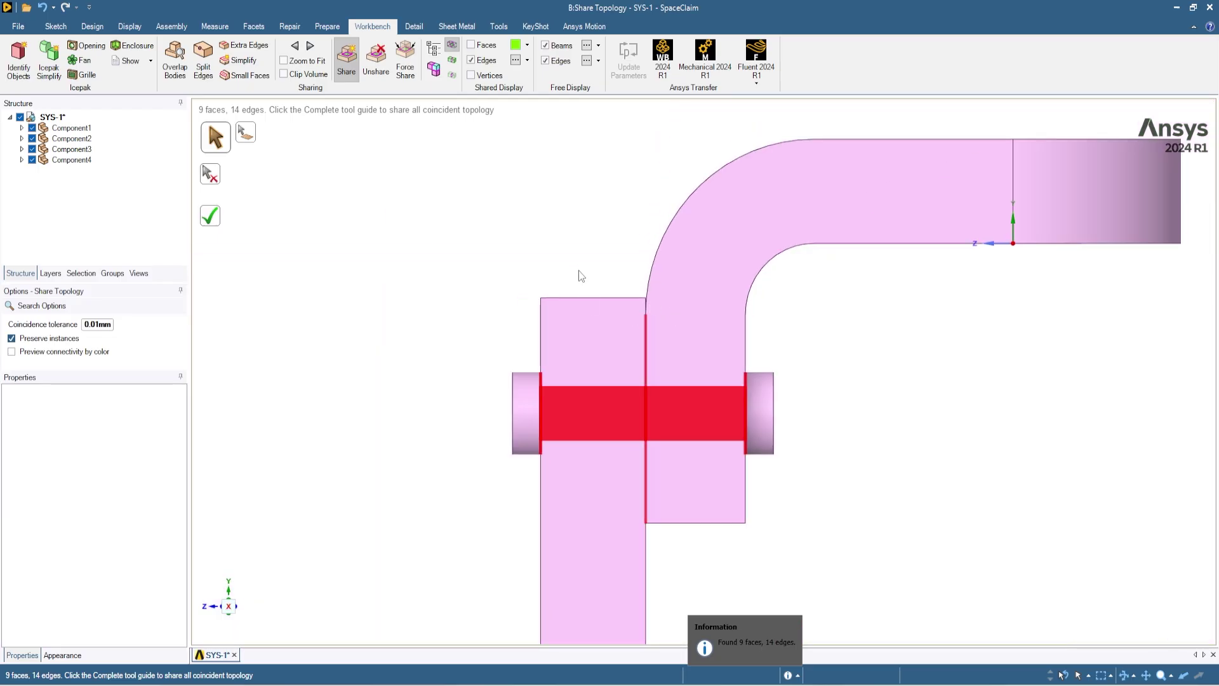
# Step: Share all detected coincident faces and edges, and inspect the shared edges along the bracket and bolt heads
pyautogui.moveTo(569, 247)
pyautogui.mouseDown(button='middle')
pyautogui.moveTo(574, 275)
pyautogui.moveTo(615, 273)
pyautogui.moveTo(536, 250)
pyautogui.moveTo(498, 259)
pyautogui.moveTo(498, 272)
pyautogui.moveTo(524, 282)
pyautogui.moveTo(452, 274)
pyautogui.moveTo(506, 311)
pyautogui.moveTo(547, 271)
pyautogui.moveTo(504, 284)
pyautogui.moveTo(551, 238)
pyautogui.moveTo(492, 229)
pyautogui.moveTo(498, 240)
pyautogui.moveTo(528, 215)
pyautogui.moveTo(496, 228)
pyautogui.moveTo(581, 231)
pyautogui.moveTo(498, 215)
pyautogui.moveTo(486, 235)
pyautogui.mouseUp(button='middle')
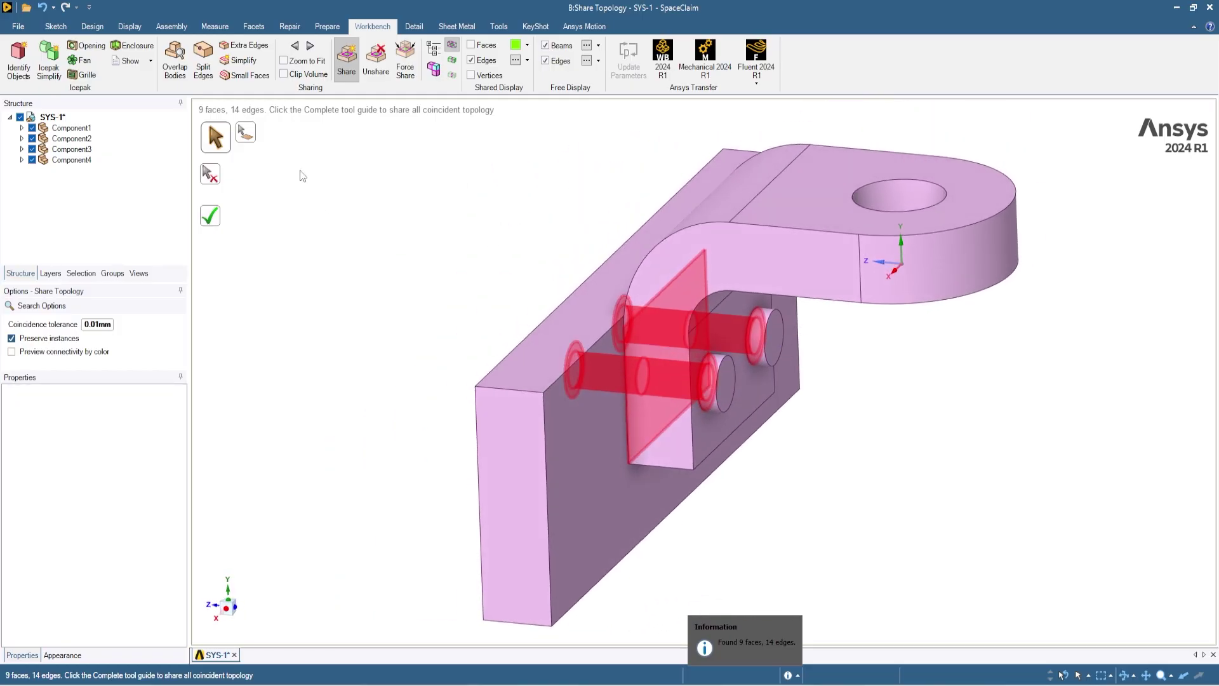
pyautogui.click(213, 219)
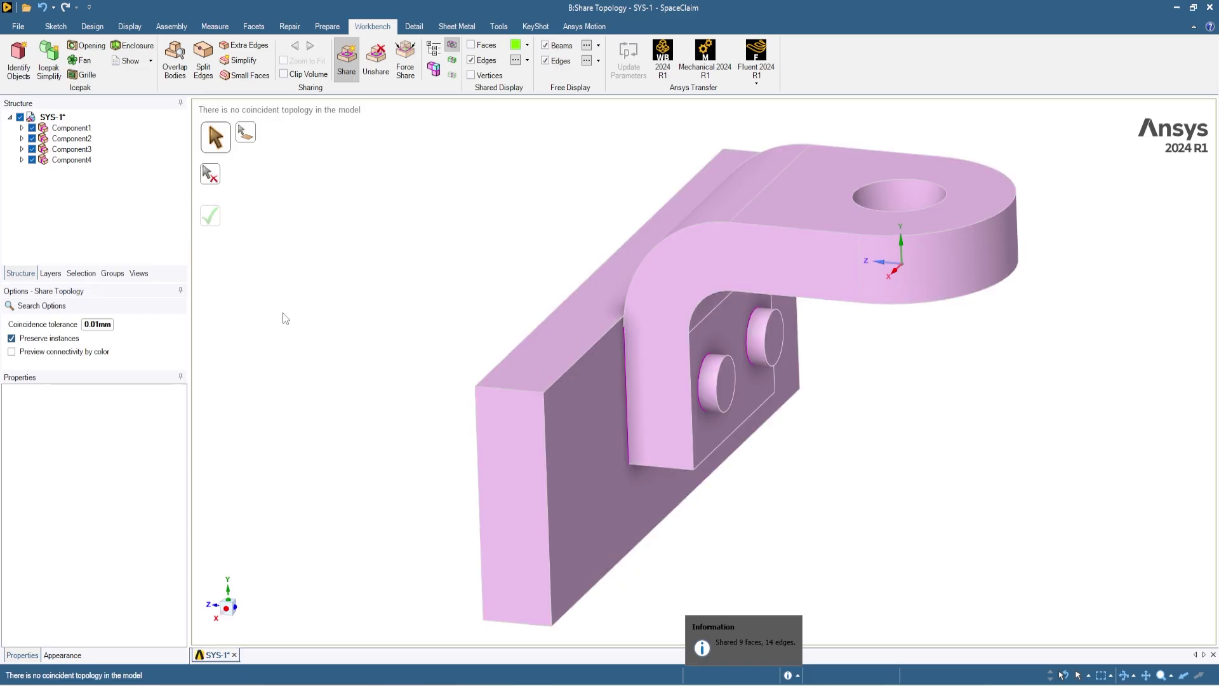
pyautogui.scroll(4, 667, 419)
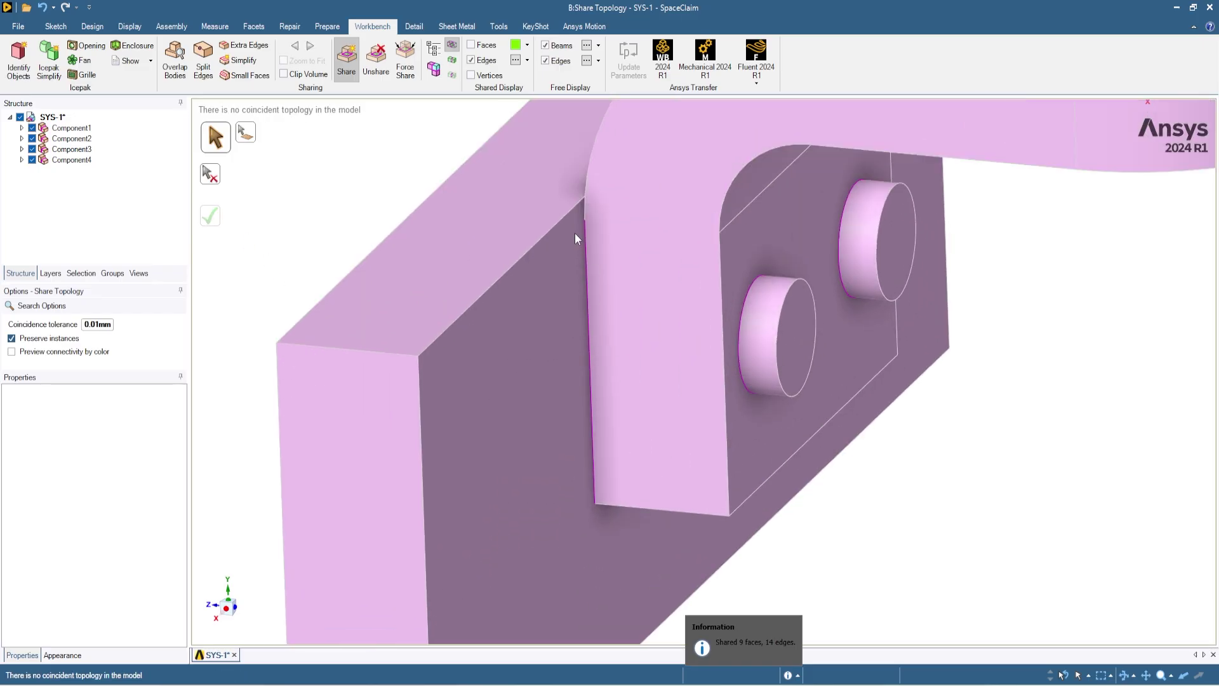
pyautogui.moveTo(669, 327)
pyautogui.mouseDown(button='middle')
pyautogui.moveTo(754, 335)
pyautogui.moveTo(689, 278)
pyautogui.moveTo(666, 204)
pyautogui.moveTo(413, 285)
pyautogui.moveTo(460, 275)
pyautogui.moveTo(620, 299)
pyautogui.moveTo(674, 322)
pyautogui.mouseUp(button='middle')
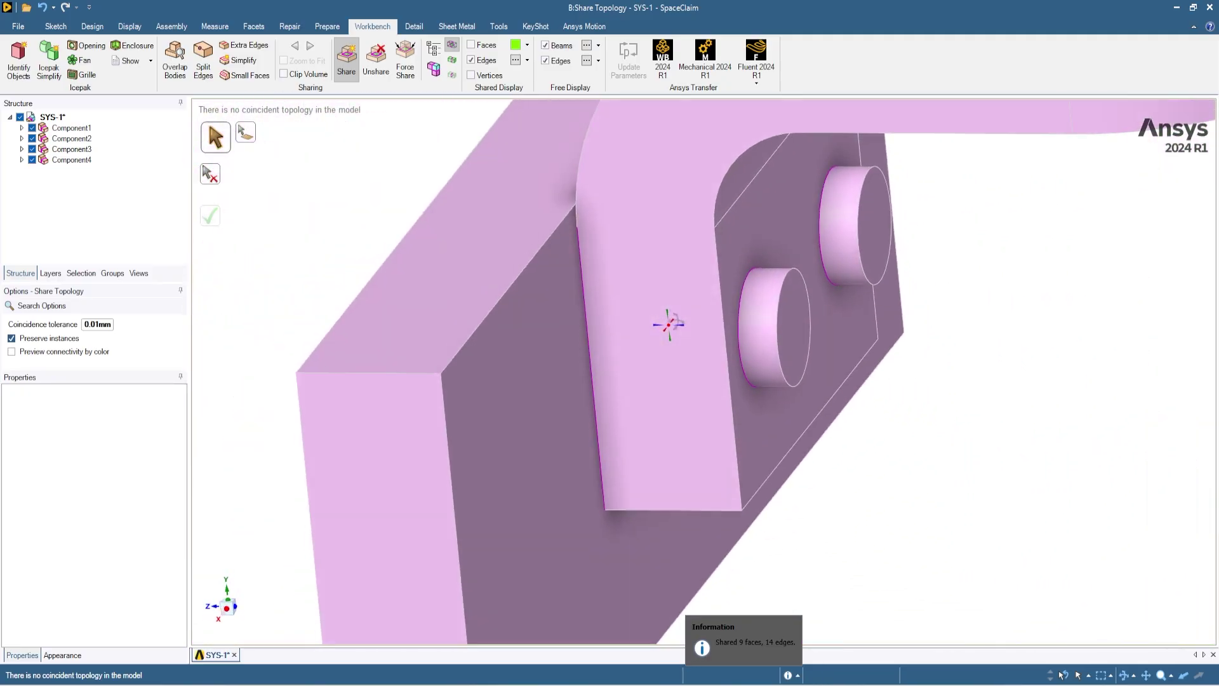
# Step: Switch to Workbench and refresh the Model cell of the Share Topology system
pyautogui.moveTo(722, 685)
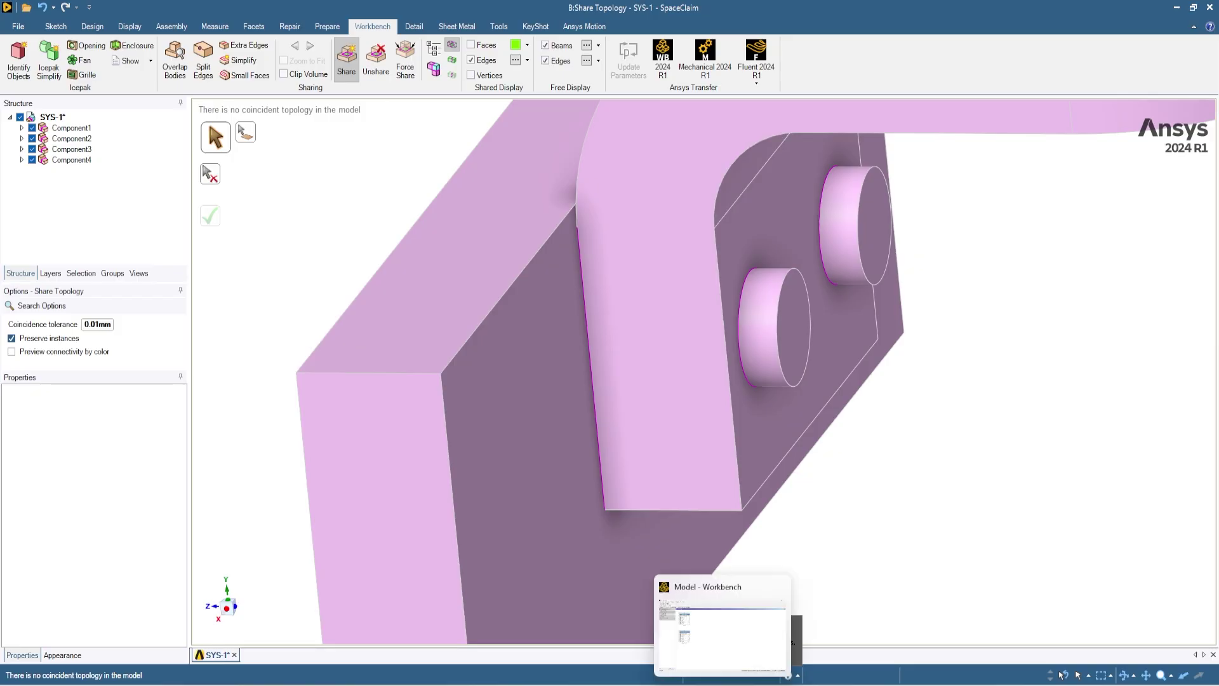
pyautogui.click(724, 647)
pyautogui.click(240, 360)
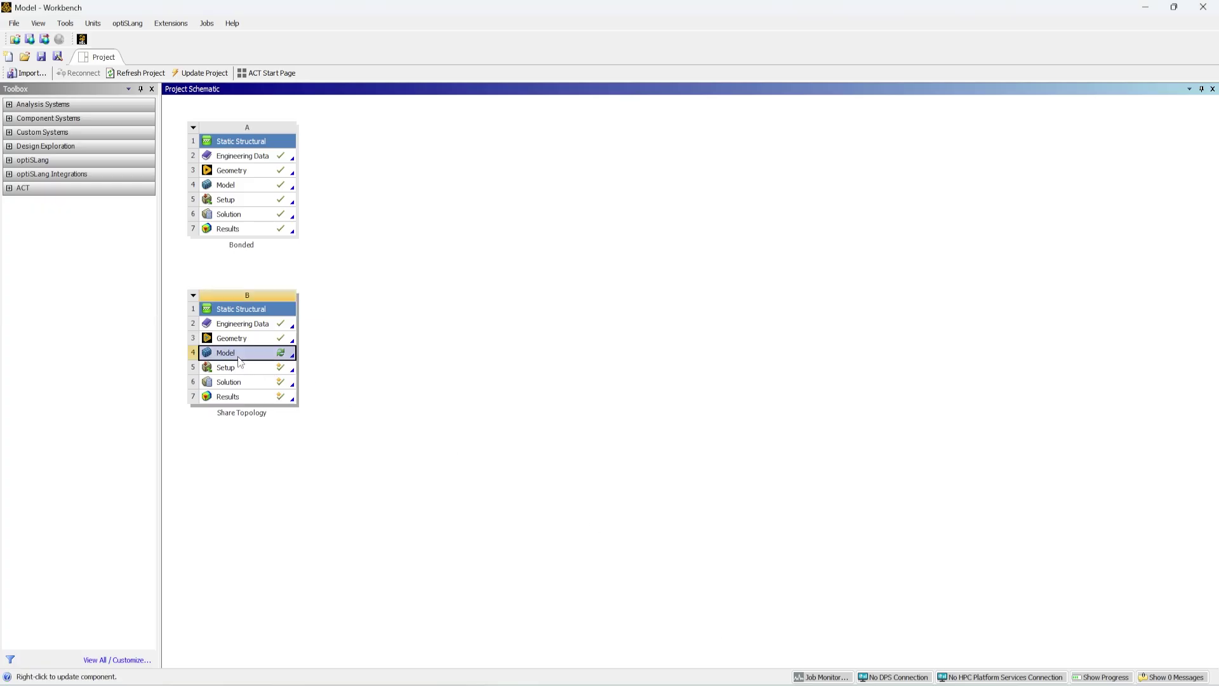
pyautogui.rightClick(238, 360)
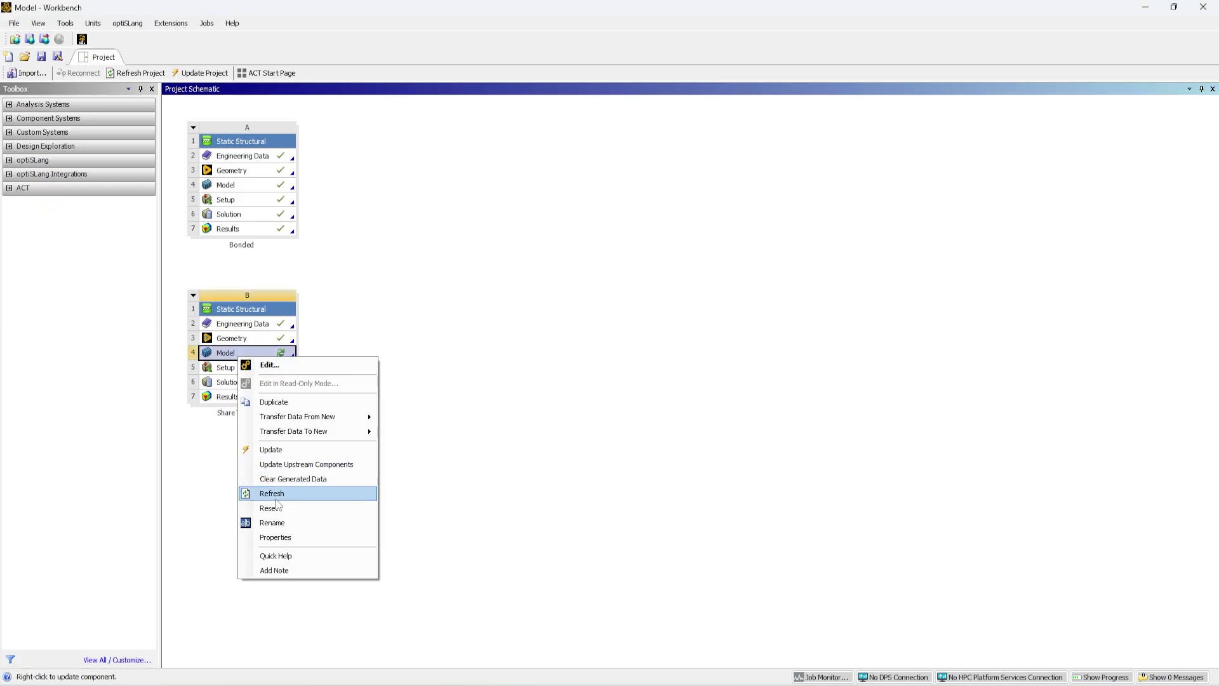
pyautogui.click(375, 483)
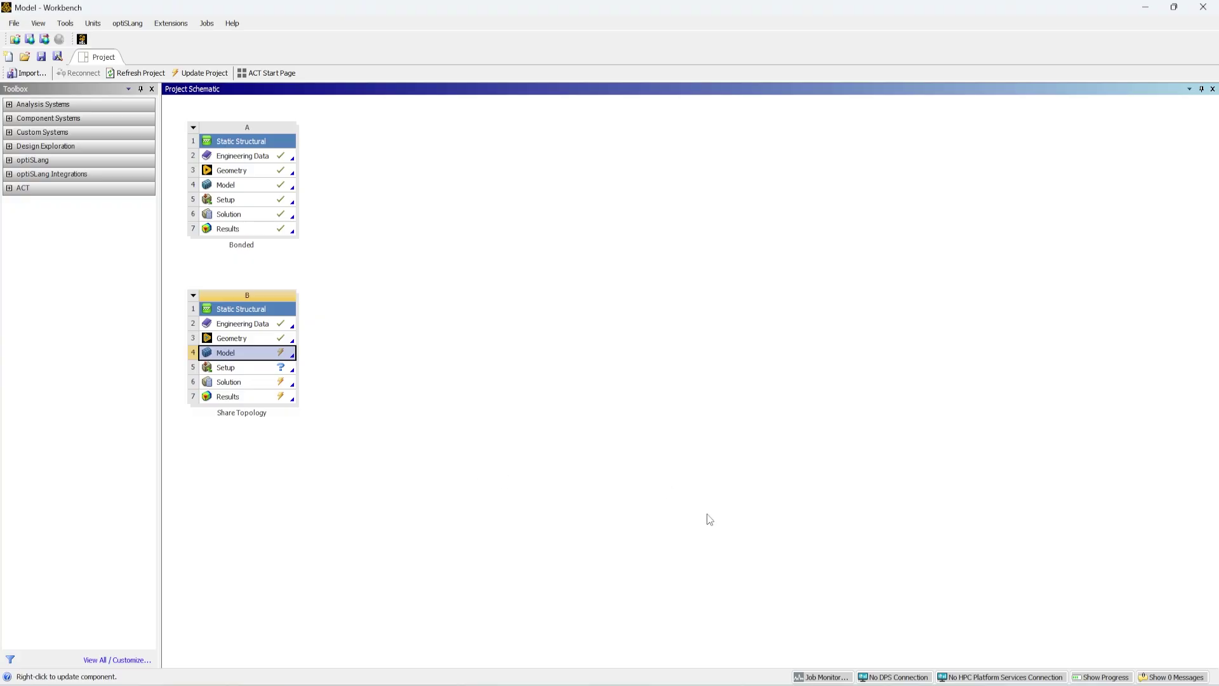
# Step: Switch to the Share Topology model in Mechanical and close the Scoping Wizard worksheet
pyautogui.moveTo(755, 675)
pyautogui.click(784, 637)
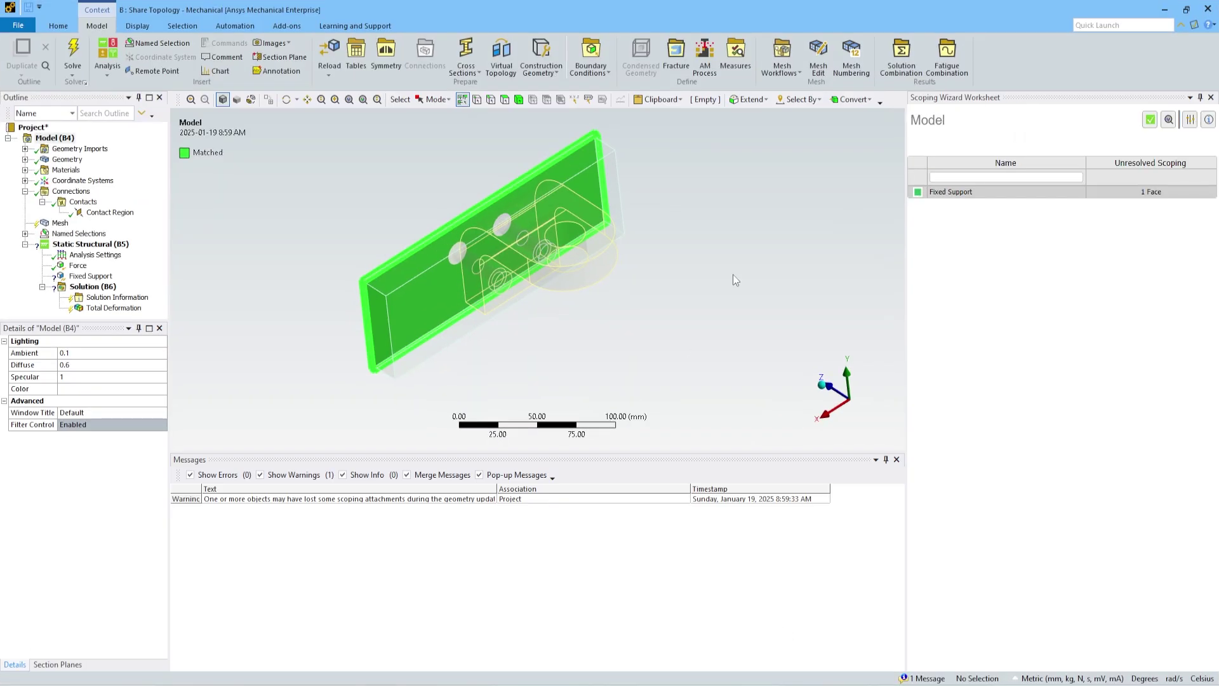
pyautogui.click(1211, 98)
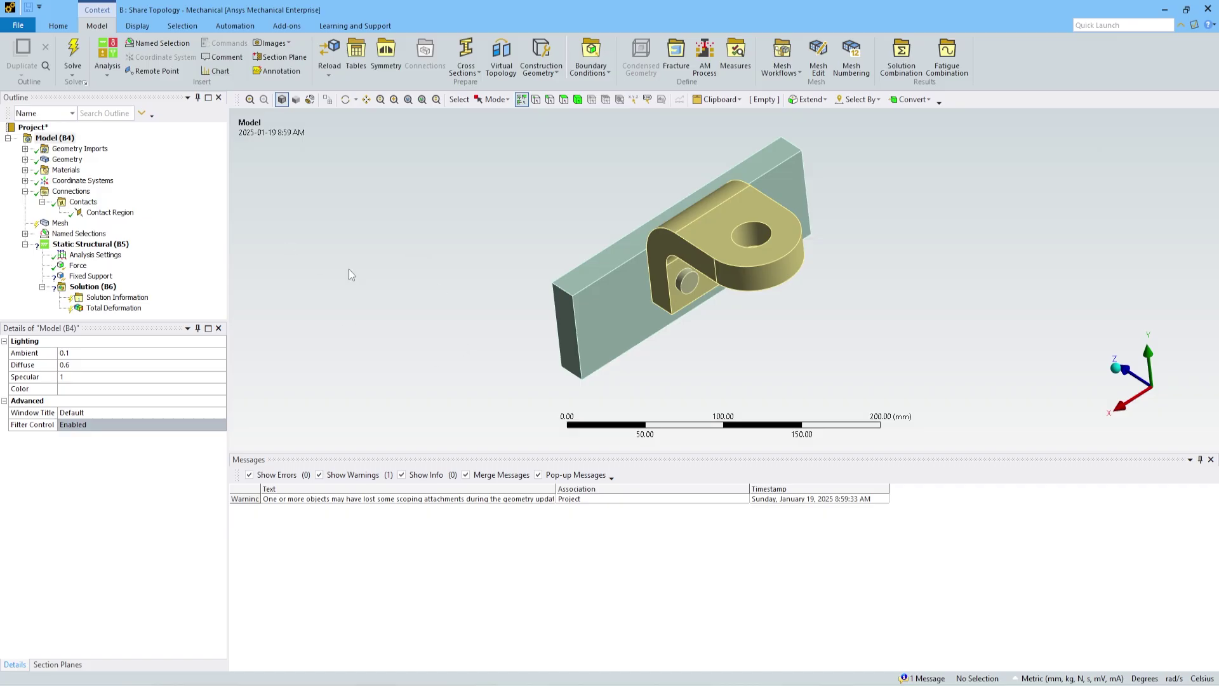
# Step: Review the faces of the contact region between the wall plate and the bracket's bend, and delete that contact region
pyautogui.moveTo(384, 270); pyautogui.dragTo(407, 254, button='middle')
pyautogui.click(102, 213)
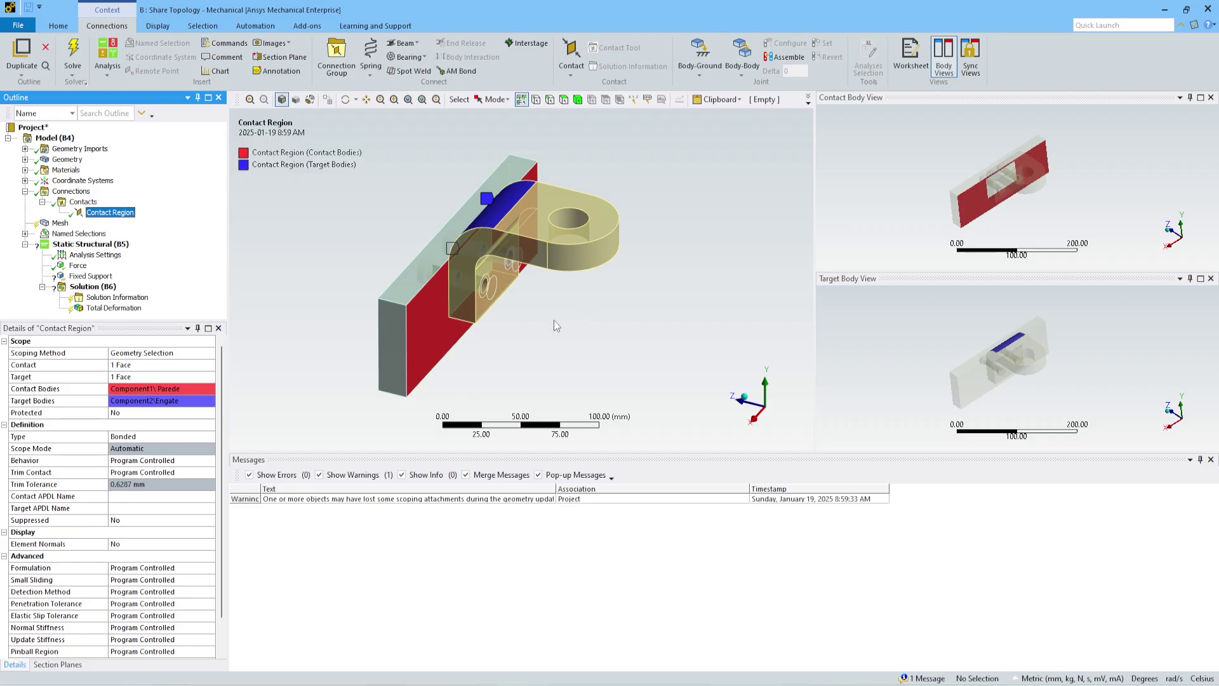
pyautogui.scroll(2, 410, 210)
pyautogui.moveTo(410, 211); pyautogui.dragTo(550, 249, button='middle')
pyautogui.scroll(3, 645, 260)
pyautogui.scroll(-3, 509, 230)
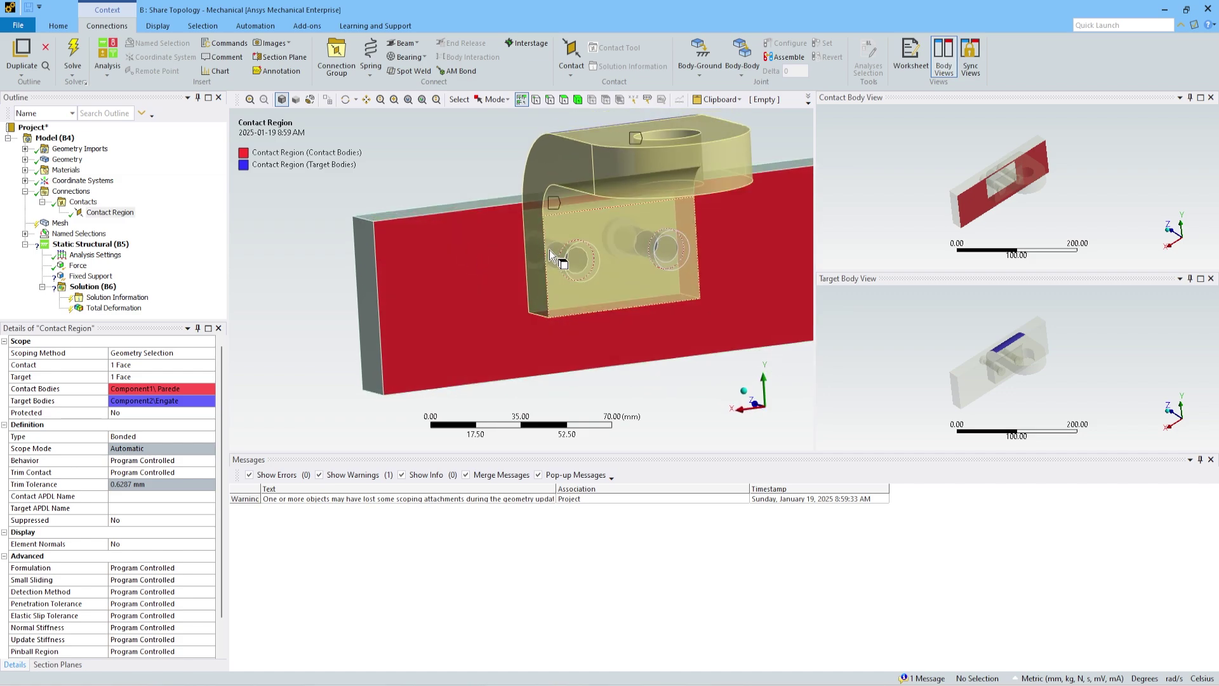
pyautogui.moveTo(487, 272)
pyautogui.mouseDown(button='middle')
pyautogui.moveTo(629, 266)
pyautogui.moveTo(609, 269)
pyautogui.mouseUp(button='middle')
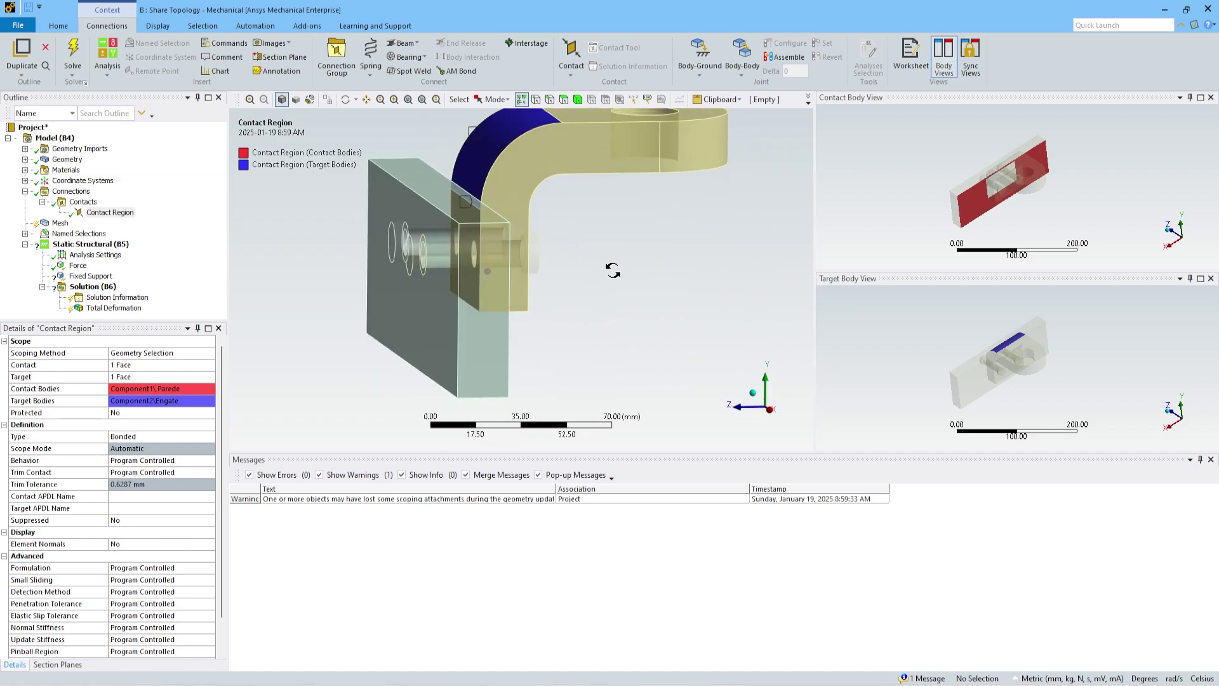
pyautogui.rightClick(112, 214)
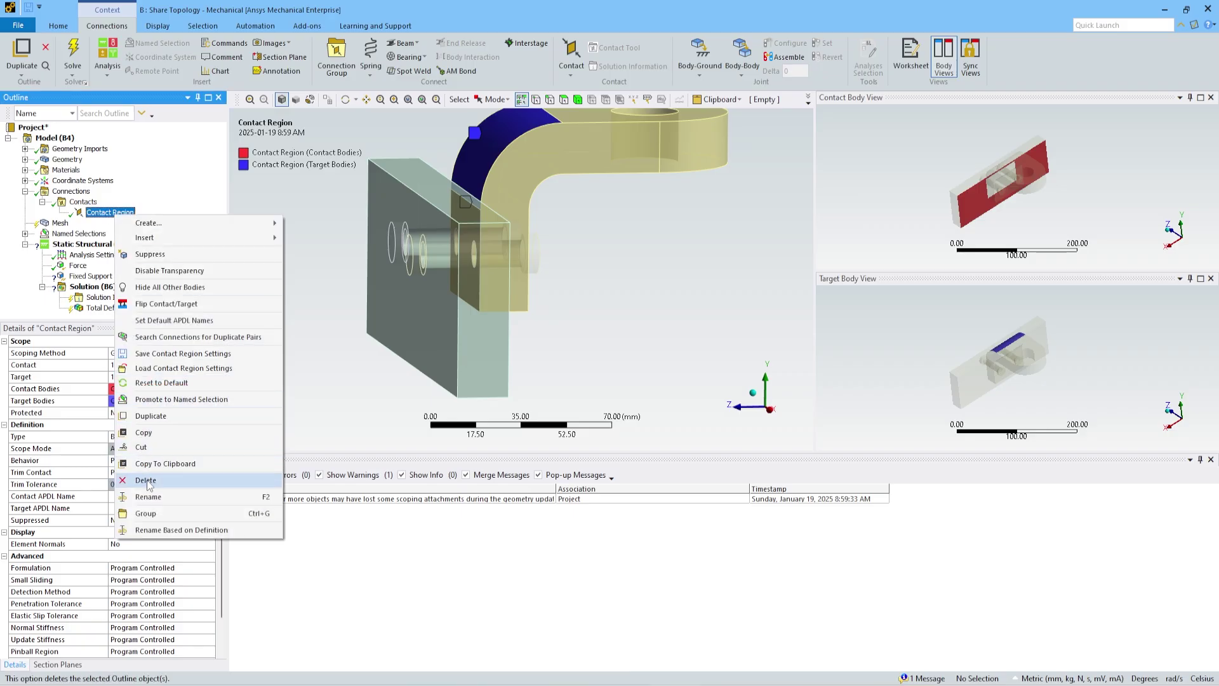
pyautogui.click(147, 481)
# Step: Generate the mesh of the Share Topology model
pyautogui.click(622, 399)
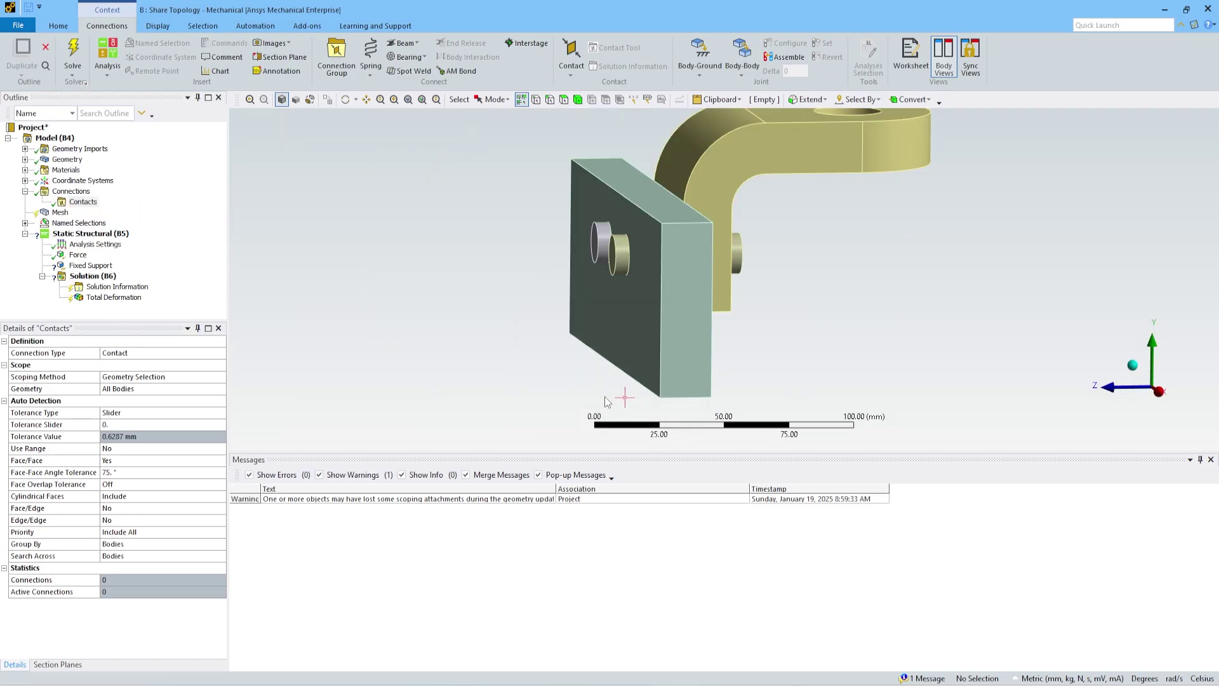
pyautogui.rightClick(59, 213)
pyautogui.click(303, 330)
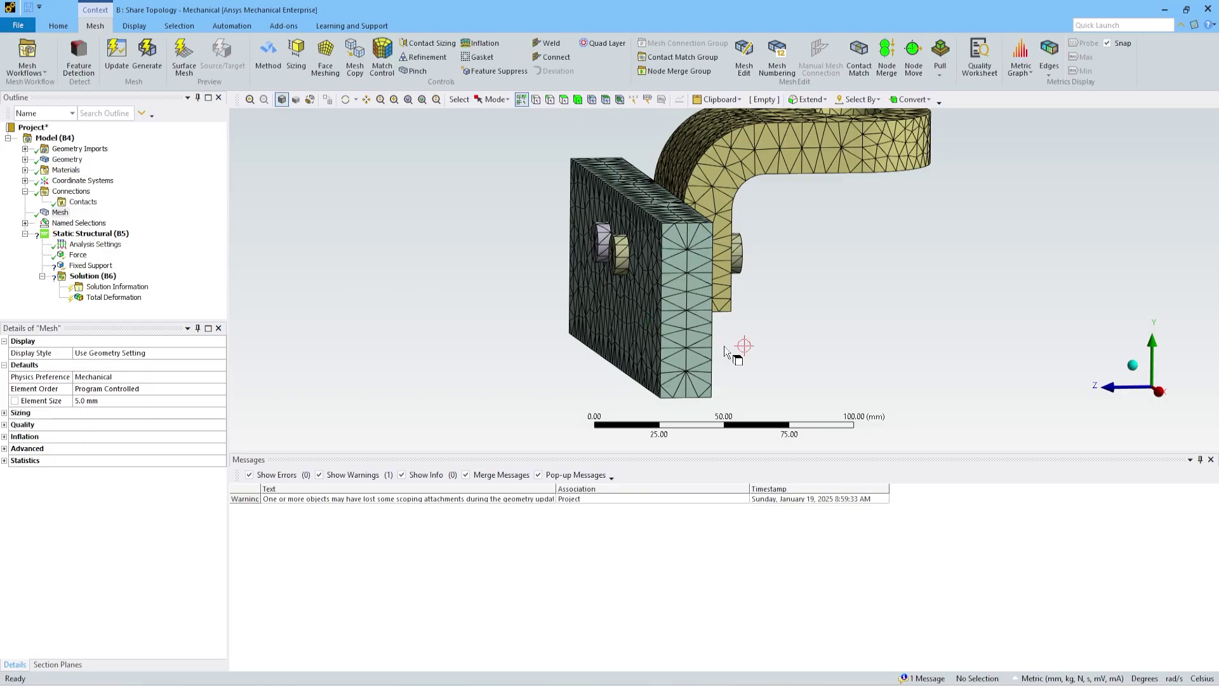
# Step: Inspect the mesh along the edge where the bracket meets the wall plate, picking two neighbouring nodes on that edge
pyautogui.moveTo(748, 289); pyautogui.dragTo(647, 296, button='middle')
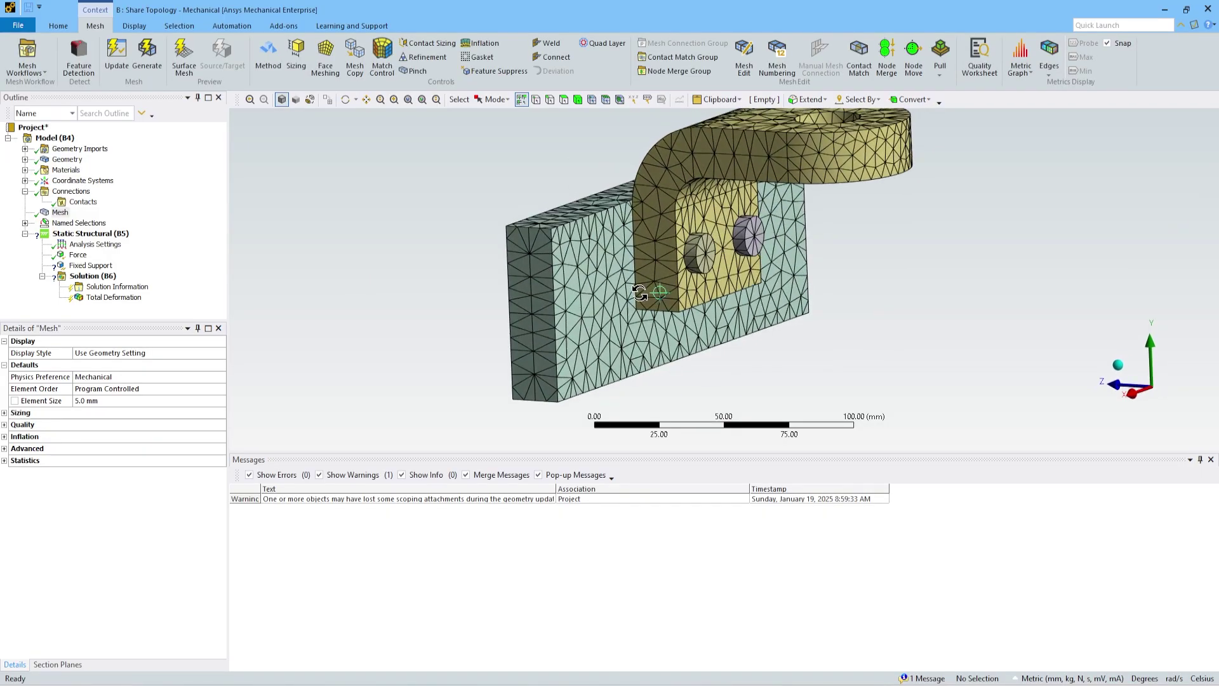
pyautogui.click(394, 100)
pyautogui.moveTo(614, 227); pyautogui.dragTo(661, 273)
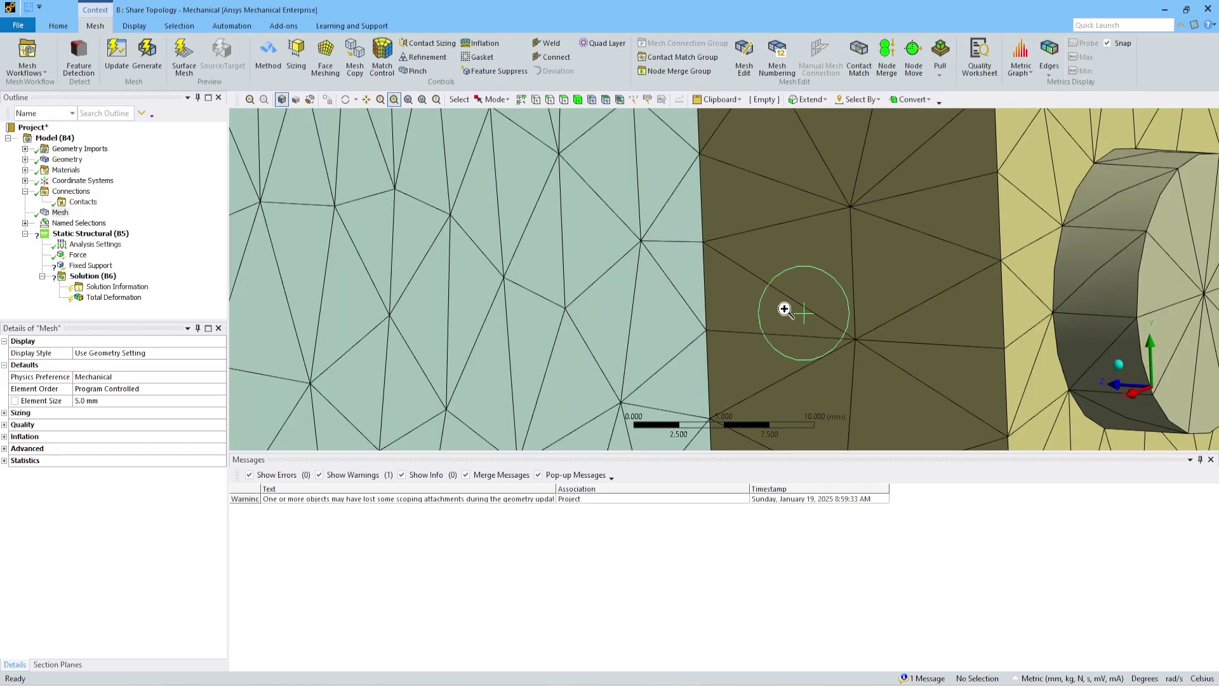
pyautogui.moveTo(789, 311); pyautogui.dragTo(808, 261, button='middle')
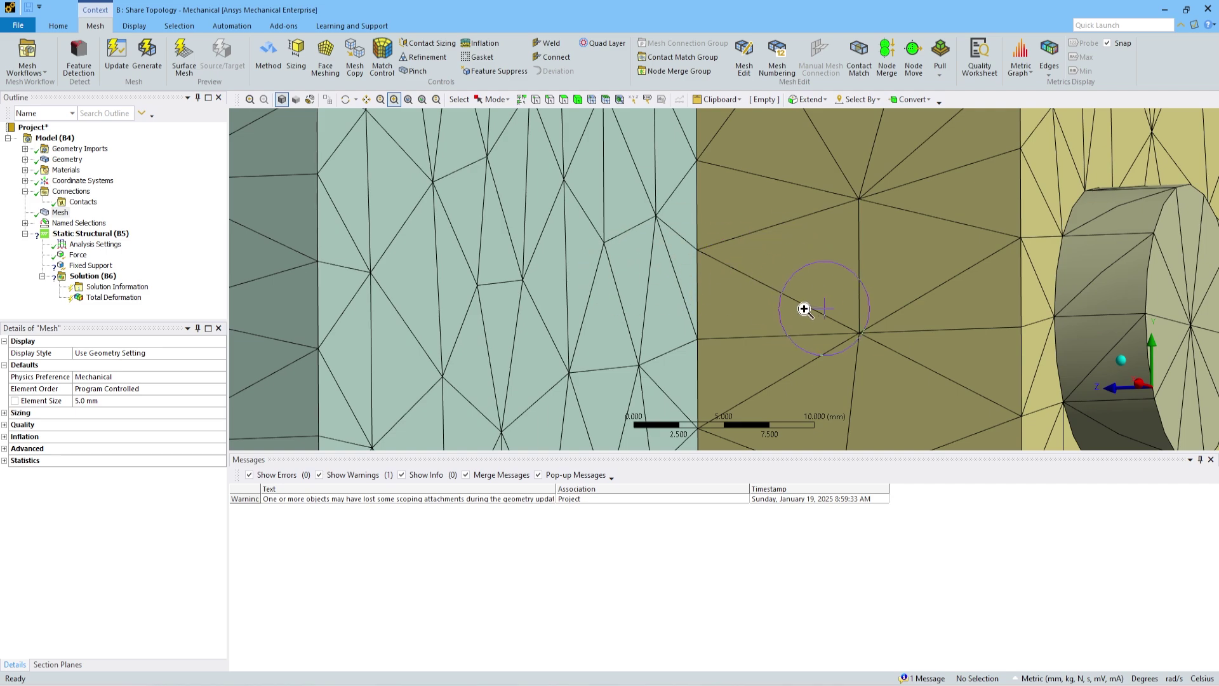
pyautogui.click(591, 99)
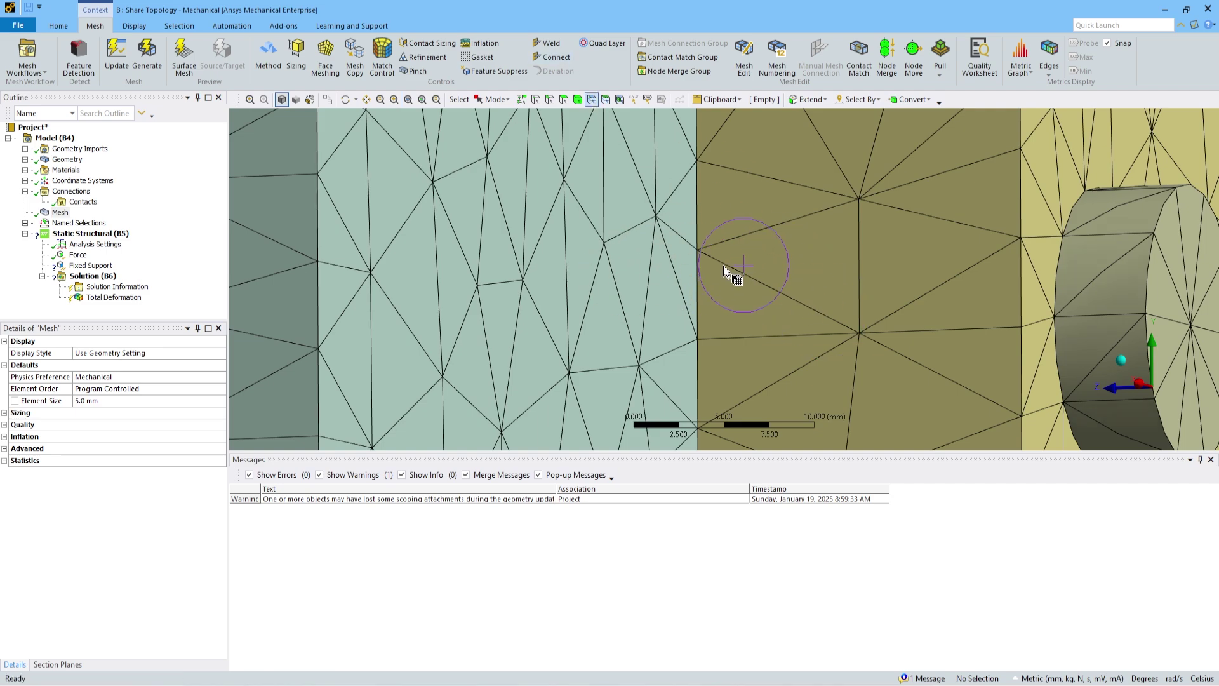
pyautogui.click(697, 249)
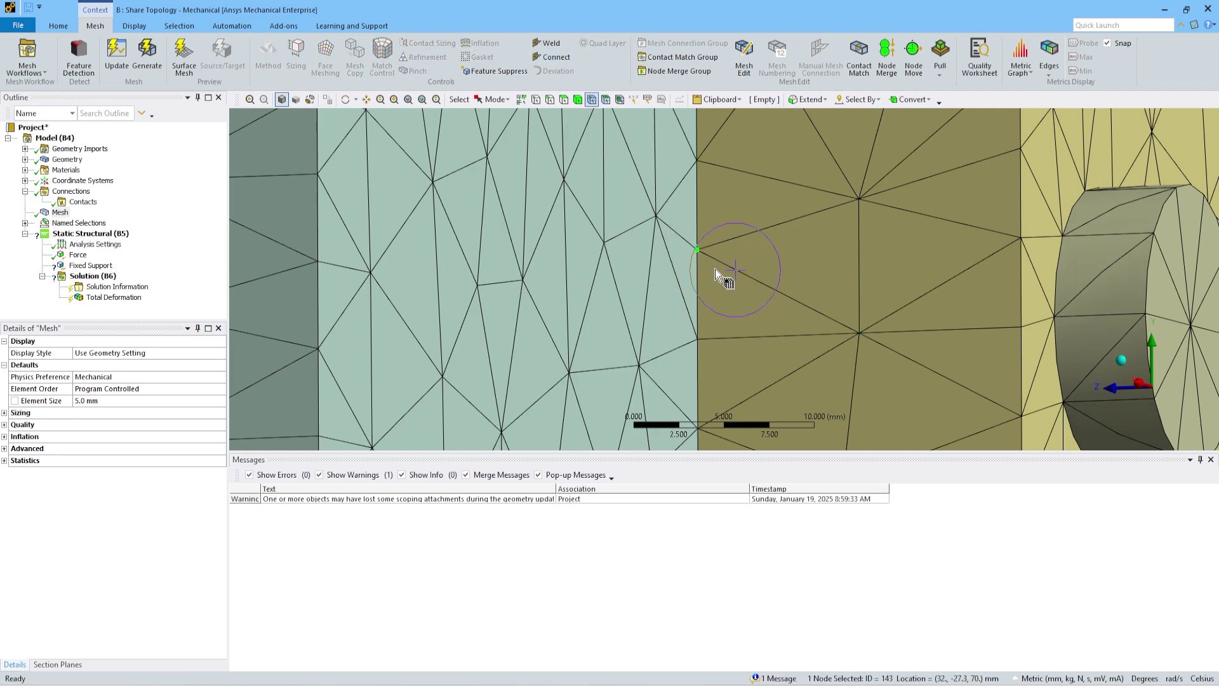
pyautogui.click(707, 342)
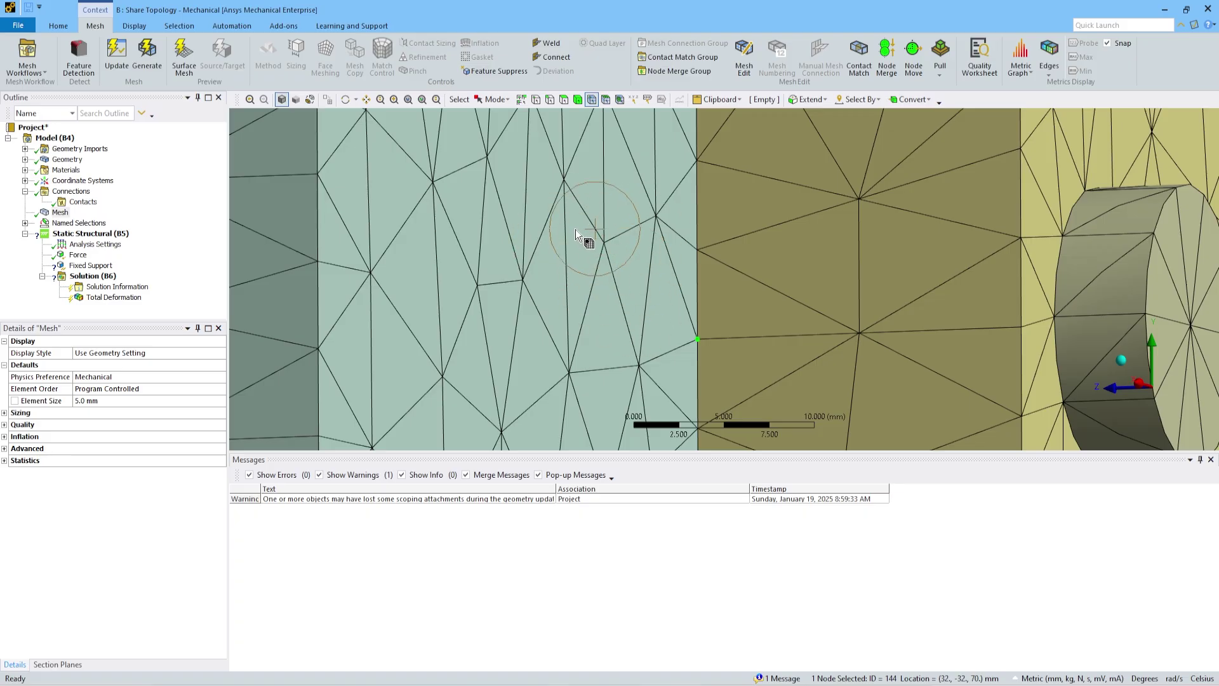
# Step: Check individual mesh nodes around the base of the bolt and again along the interface between bracket and wall plate
pyautogui.scroll(-3, 615, 234)
pyautogui.moveTo(935, 262); pyautogui.dragTo(894, 265, button='middle')
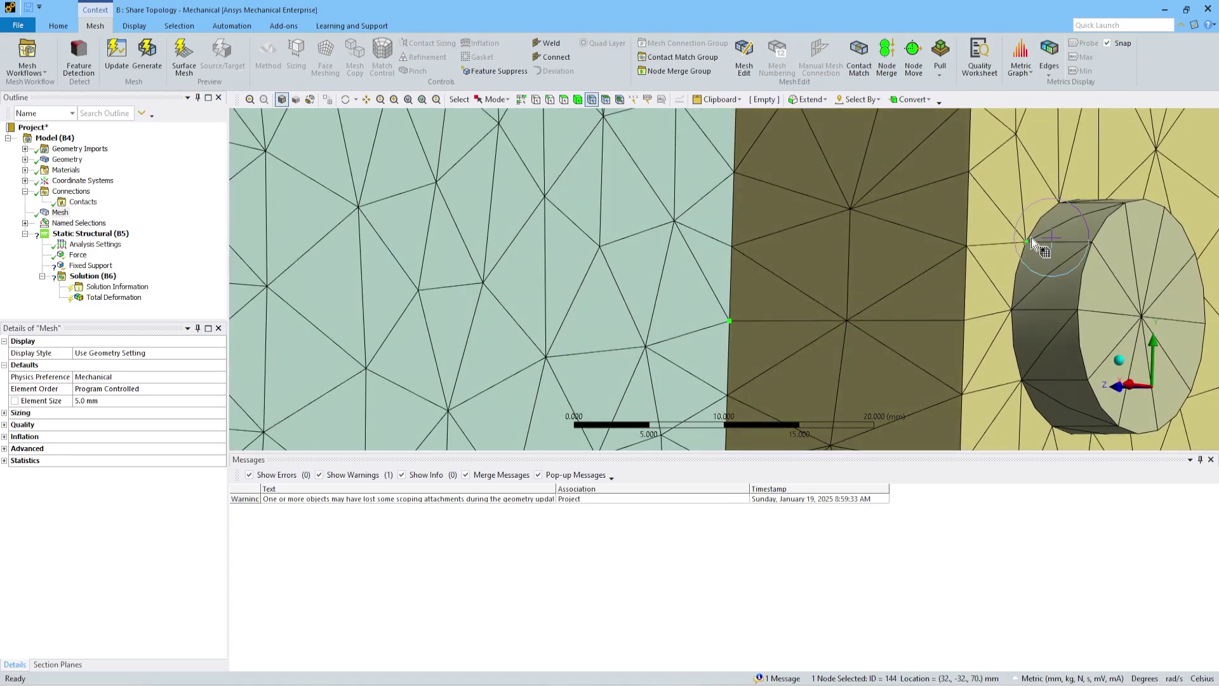
pyautogui.click(1028, 243)
pyautogui.click(1016, 310)
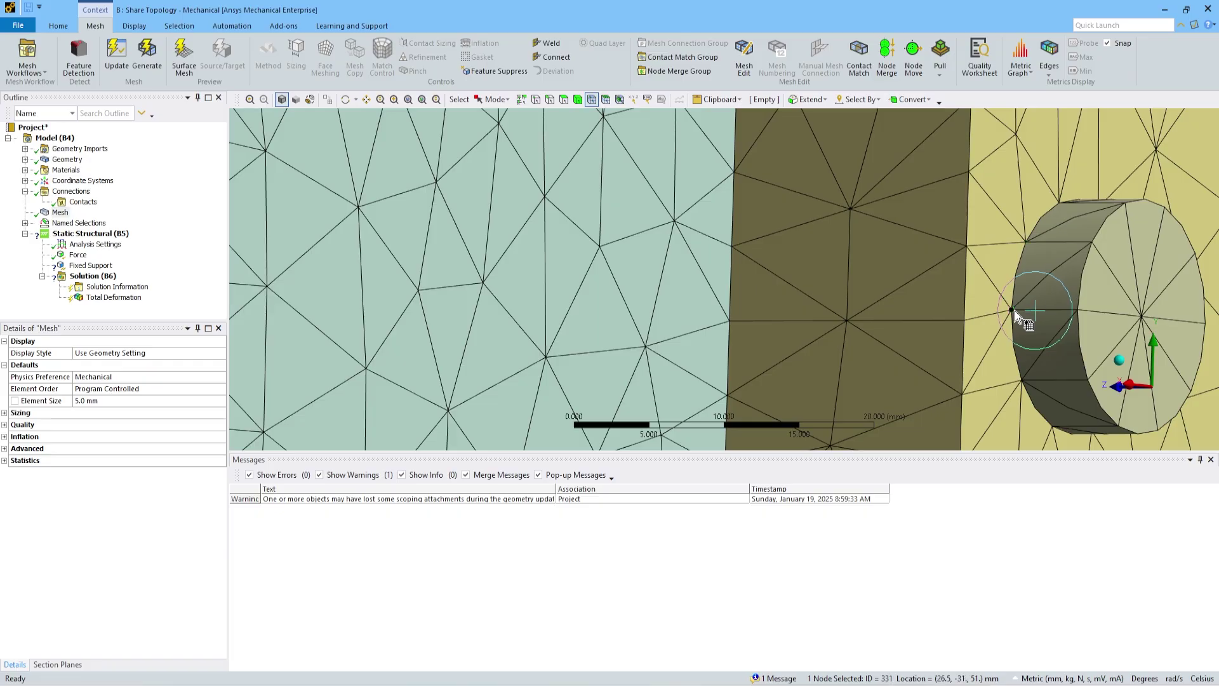
pyautogui.click(729, 320)
pyautogui.click(733, 244)
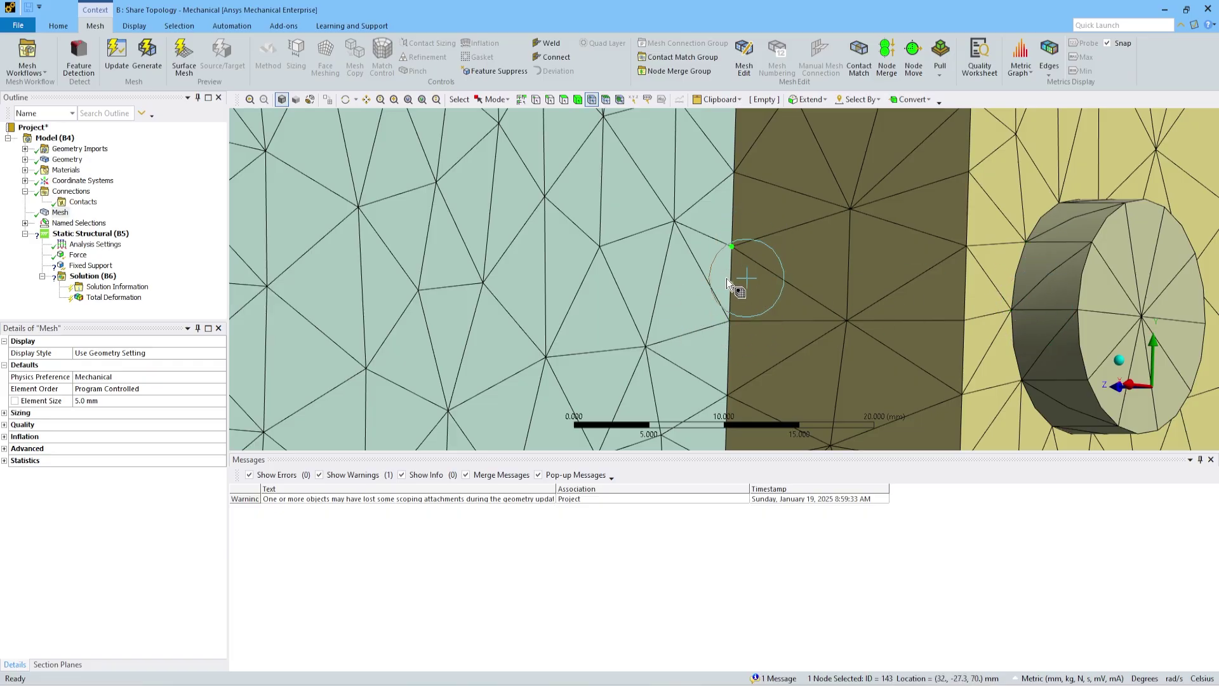
pyautogui.scroll(-5, 736, 248)
pyautogui.scroll(2, 768, 283)
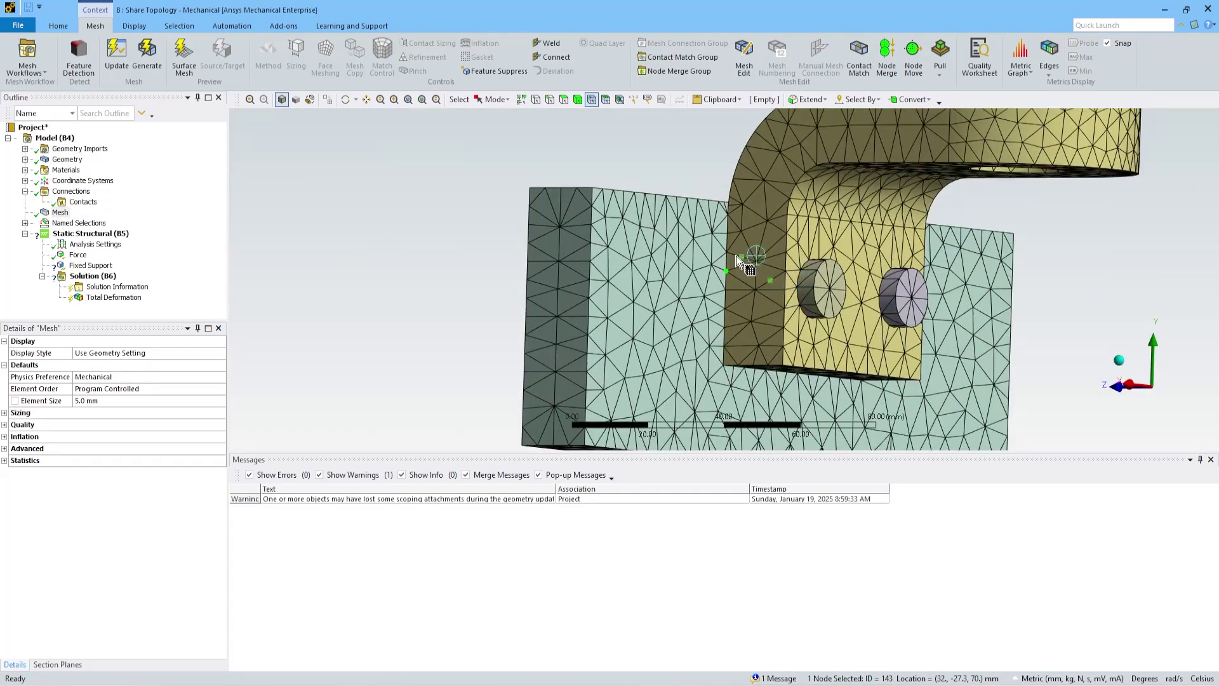
pyautogui.moveTo(734, 250)
pyautogui.mouseDown(button='middle')
pyautogui.moveTo(801, 283)
pyautogui.moveTo(654, 259)
pyautogui.moveTo(467, 170)
pyautogui.mouseUp(button='middle')
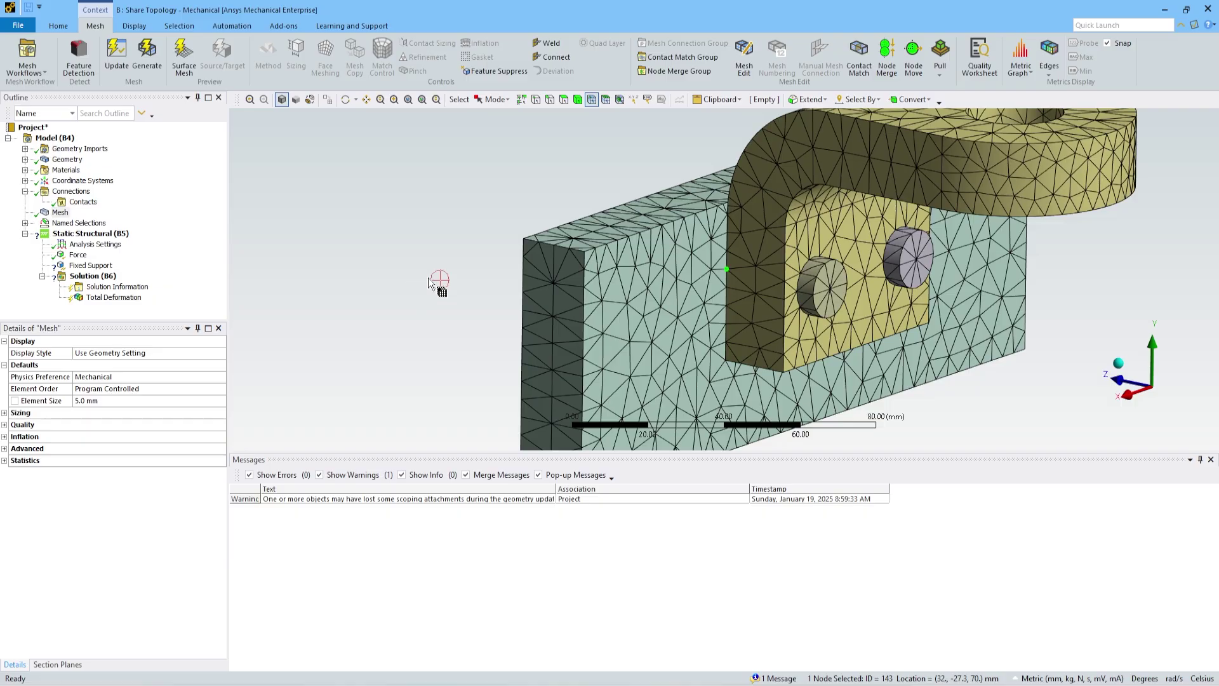
pyautogui.click(726, 287)
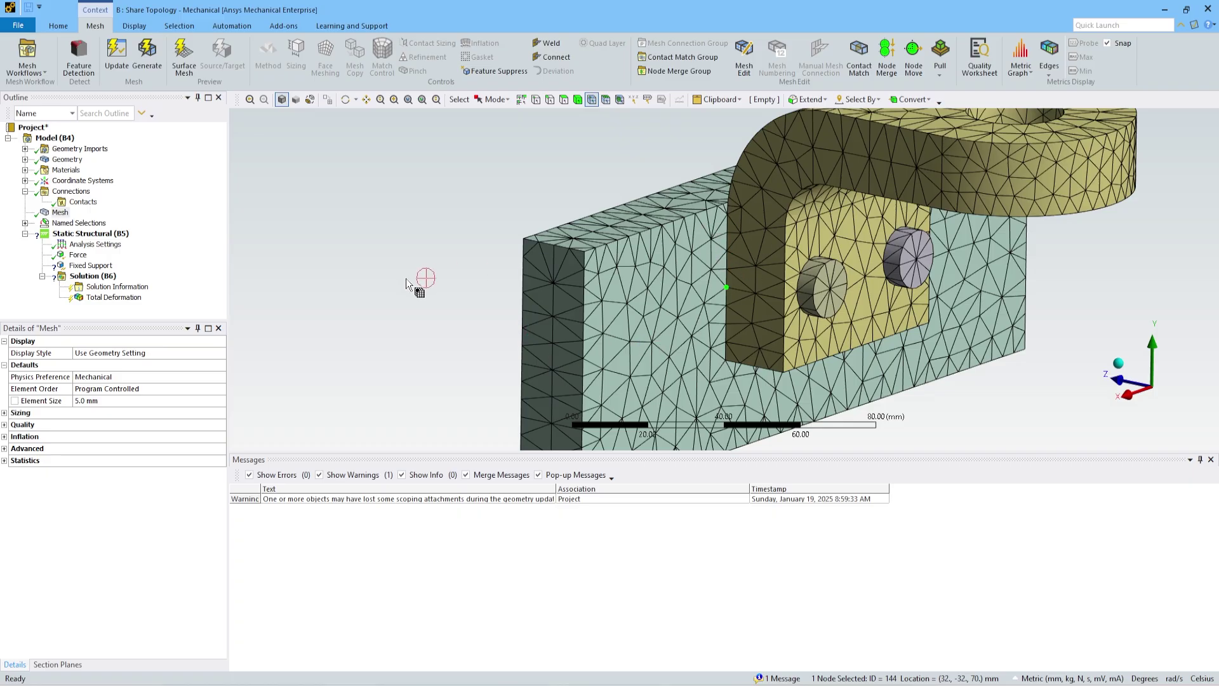
pyautogui.scroll(-2, 406, 278)
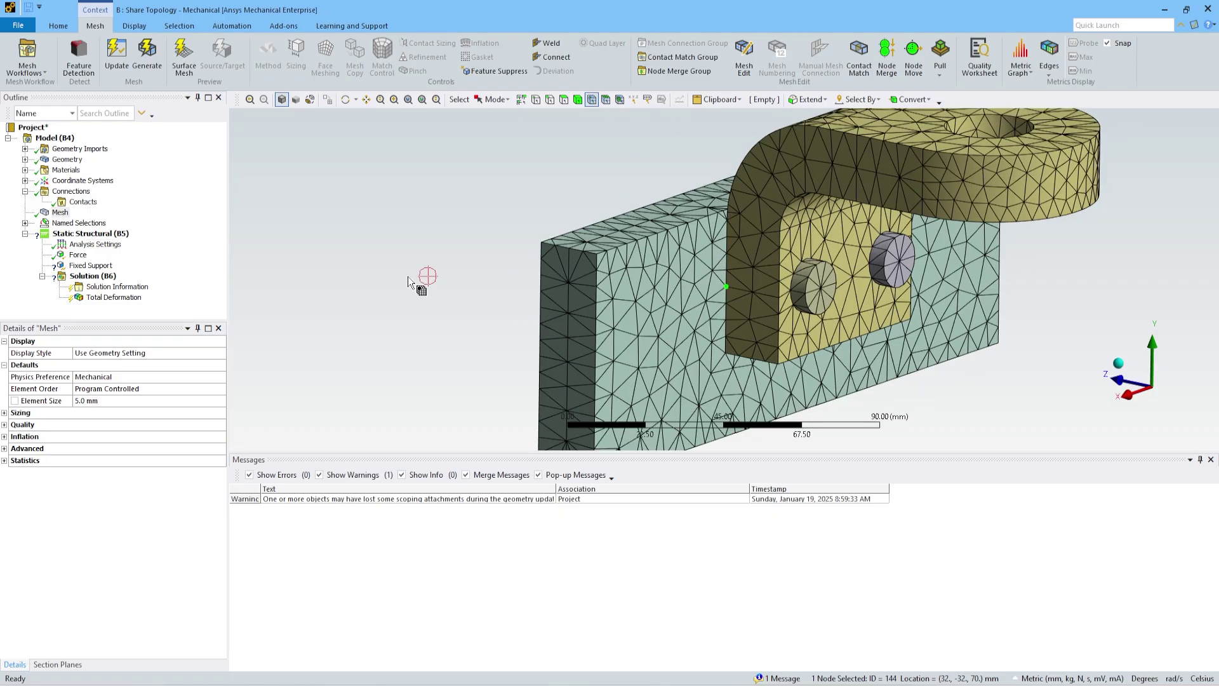
# Step: Review the force load on the bracket's hole and scope the Fixed Support to the wall plate's back face
pyautogui.click(77, 255)
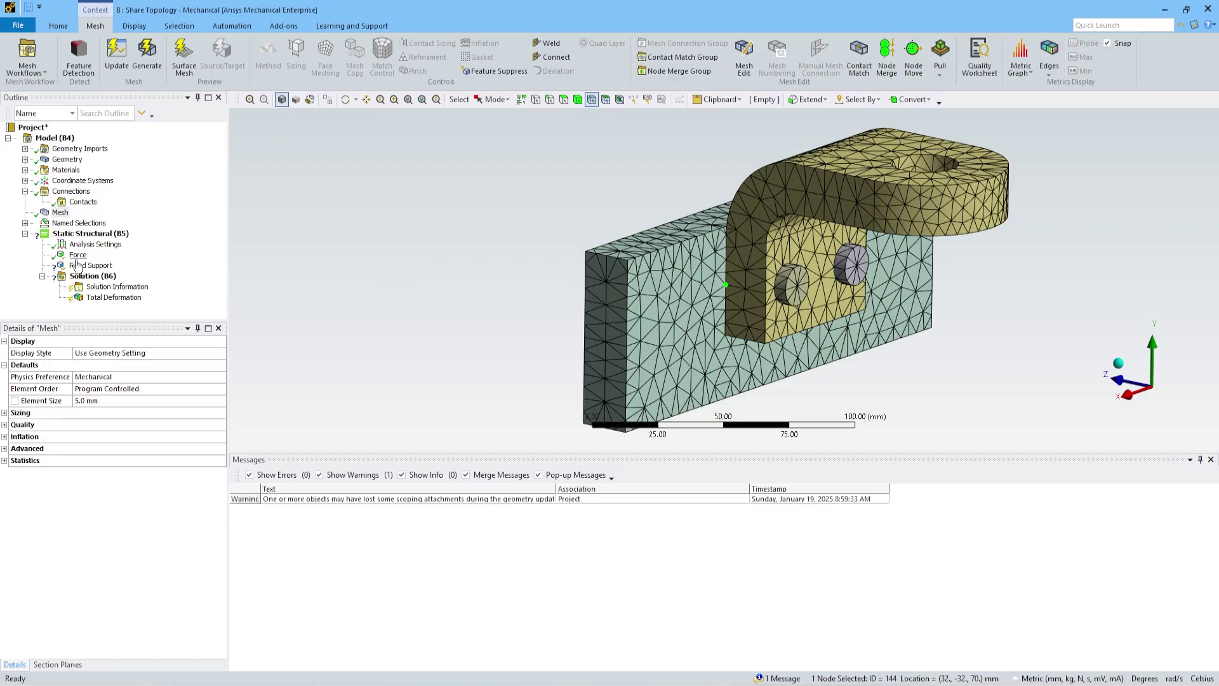
pyautogui.moveTo(466, 260); pyautogui.dragTo(516, 276, button='middle')
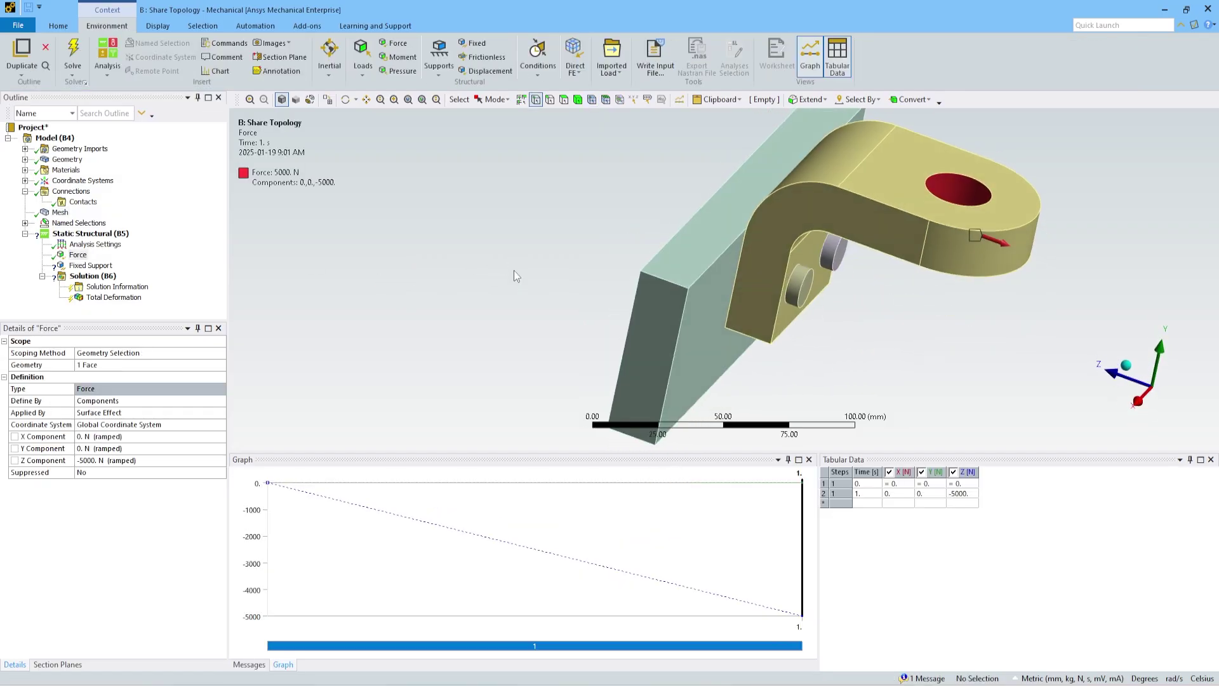
pyautogui.click(90, 265)
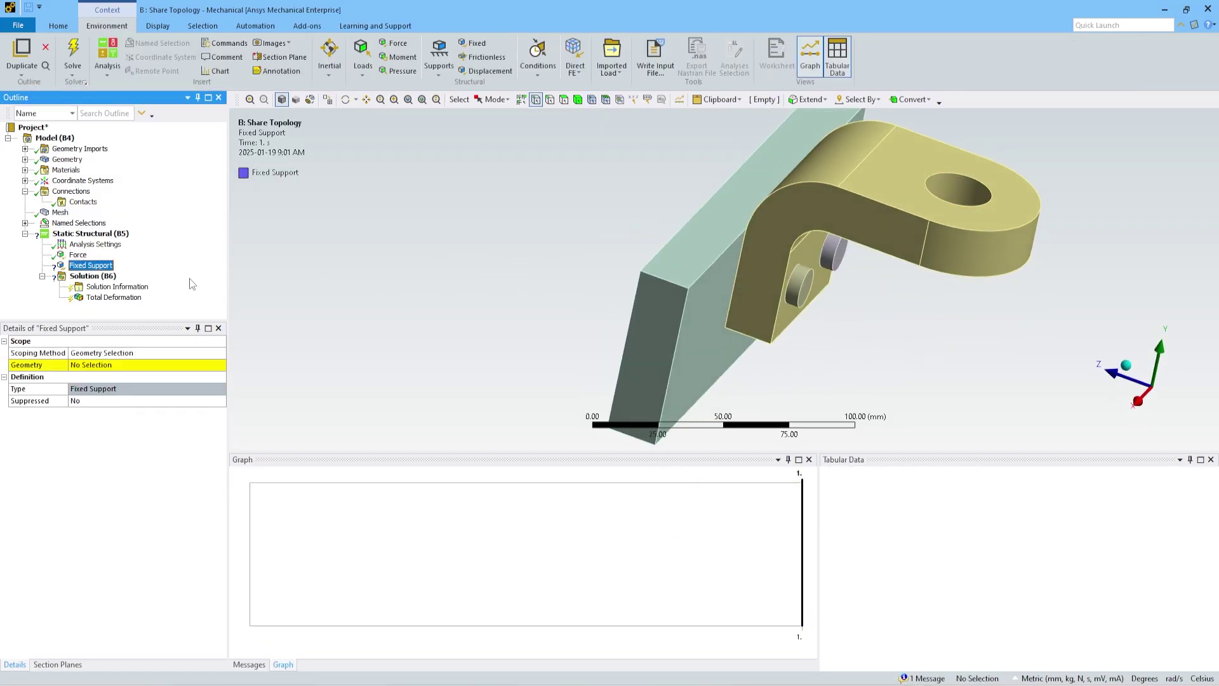
pyautogui.click(108, 371)
pyautogui.moveTo(485, 250); pyautogui.dragTo(574, 247, button='middle')
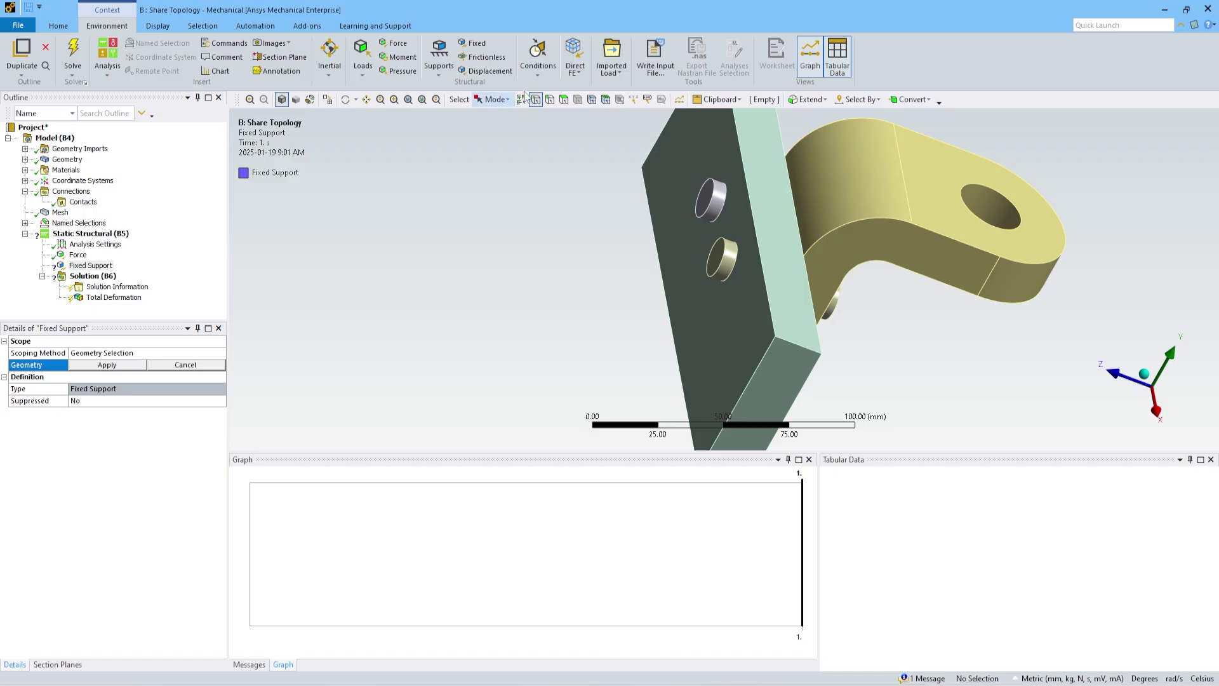
pyautogui.click(563, 100)
pyautogui.click(664, 192)
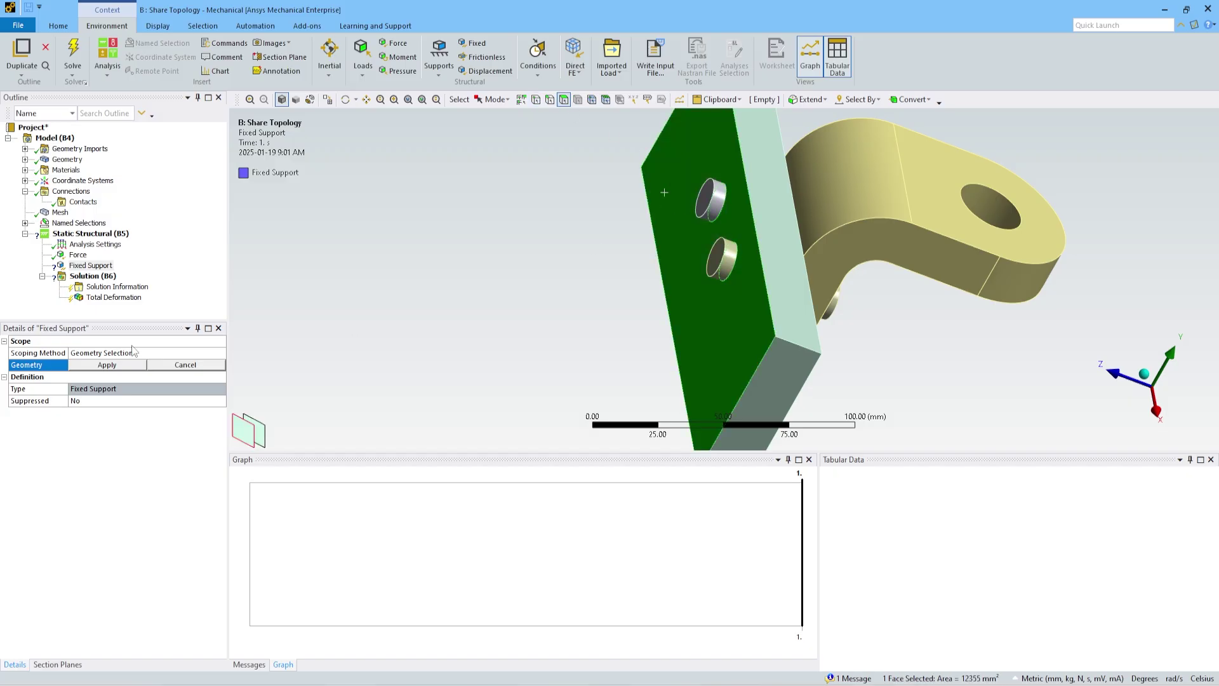
pyautogui.click(84, 367)
# Step: Solve the Share Topology static structural analysis and examine its Total Deformation result on the whole assembly
pyautogui.click(76, 280)
pyautogui.rightClick(76, 280)
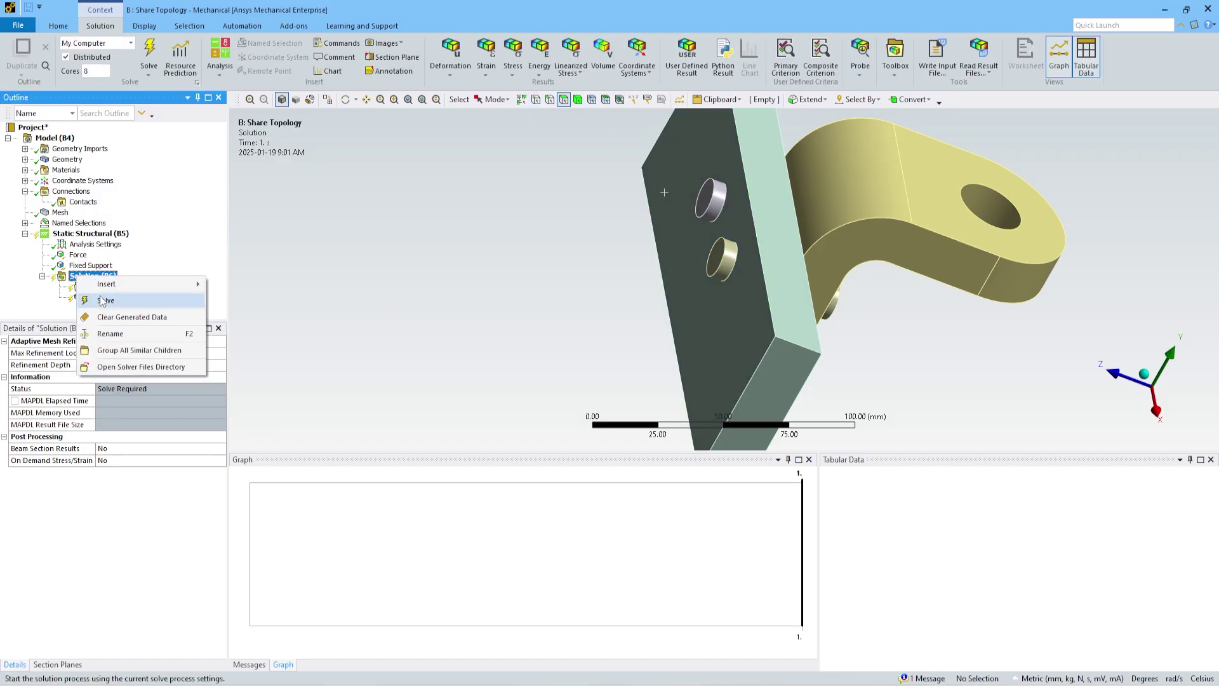
pyautogui.click(105, 300)
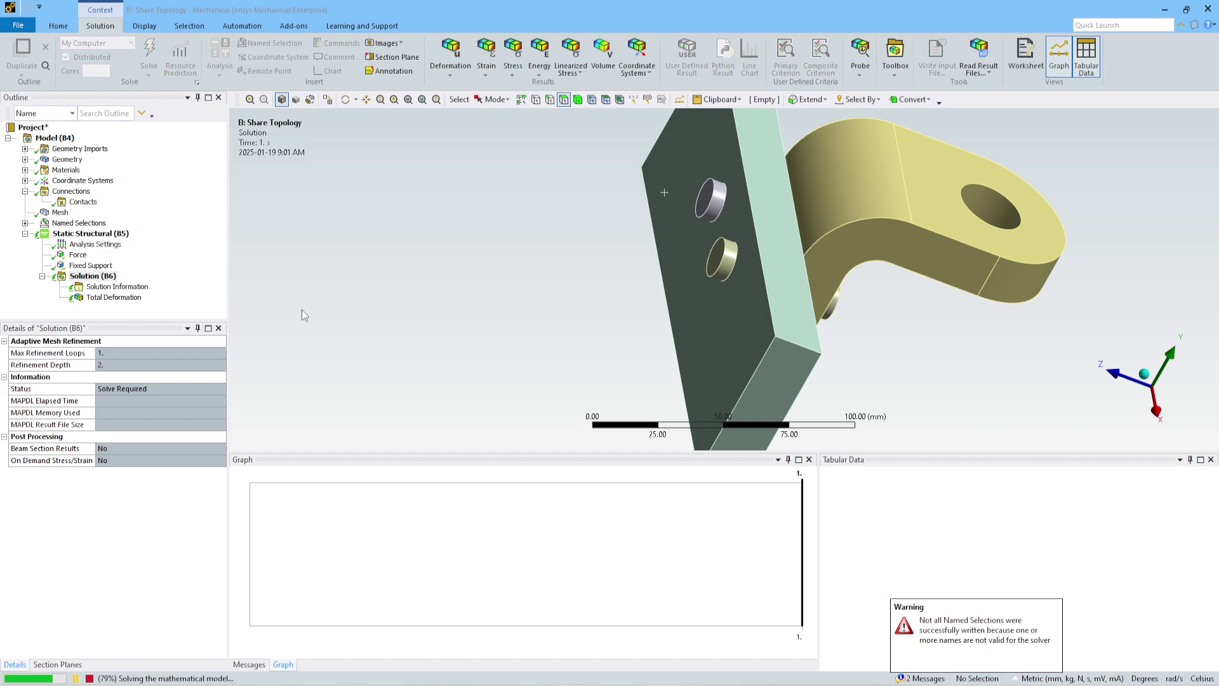
pyautogui.click(114, 297)
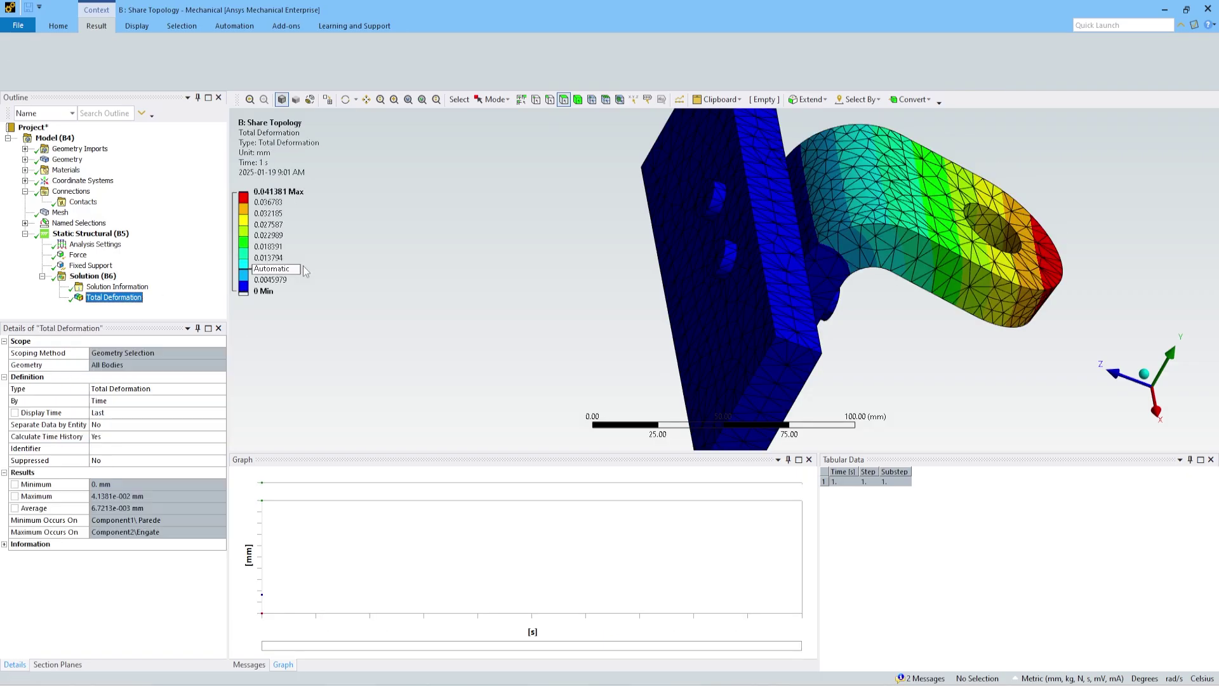
pyautogui.moveTo(485, 266); pyautogui.dragTo(720, 295)
pyautogui.moveTo(832, 329); pyautogui.dragTo(706, 302)
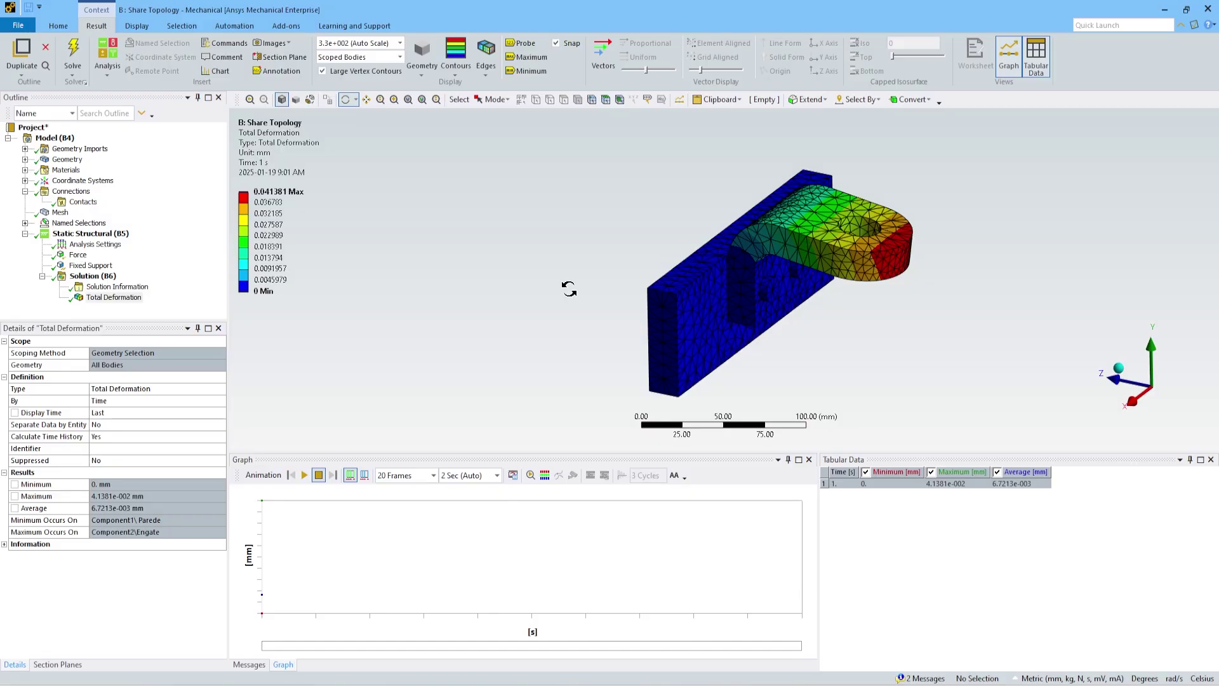
pyautogui.click(26, 160)
pyautogui.click(41, 170)
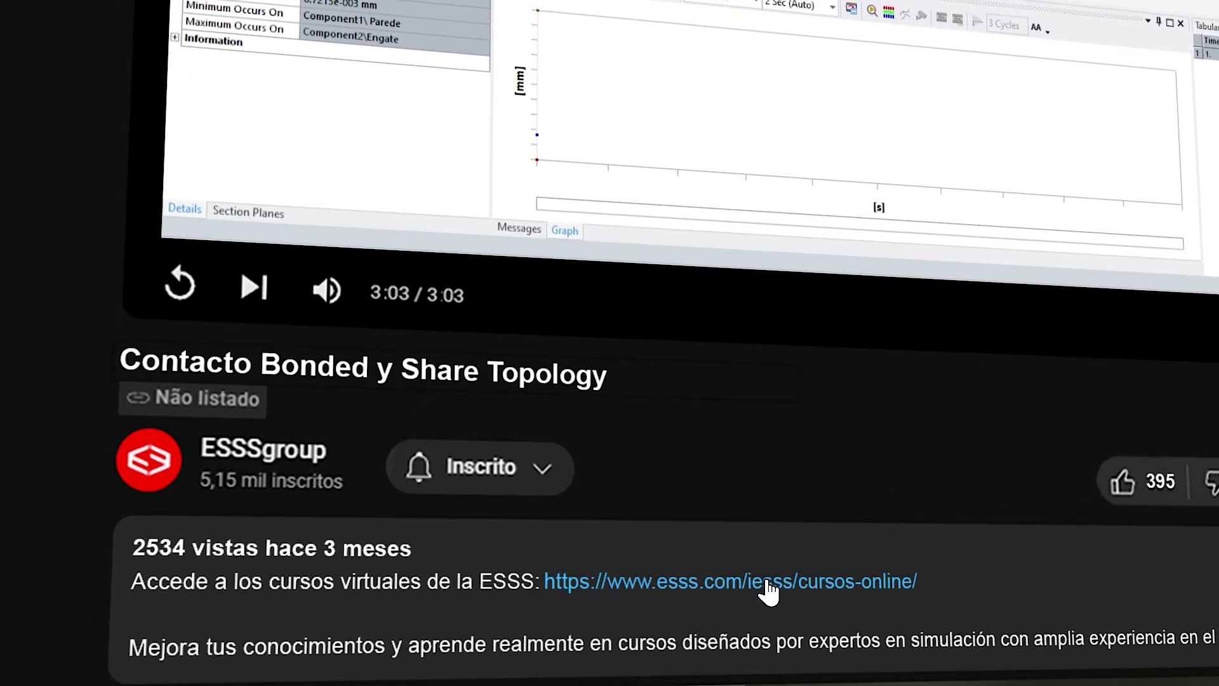
# Step: Open the ESSS online courses page from the video description and browse the list of Ansys courses
pyautogui.click(768, 584)
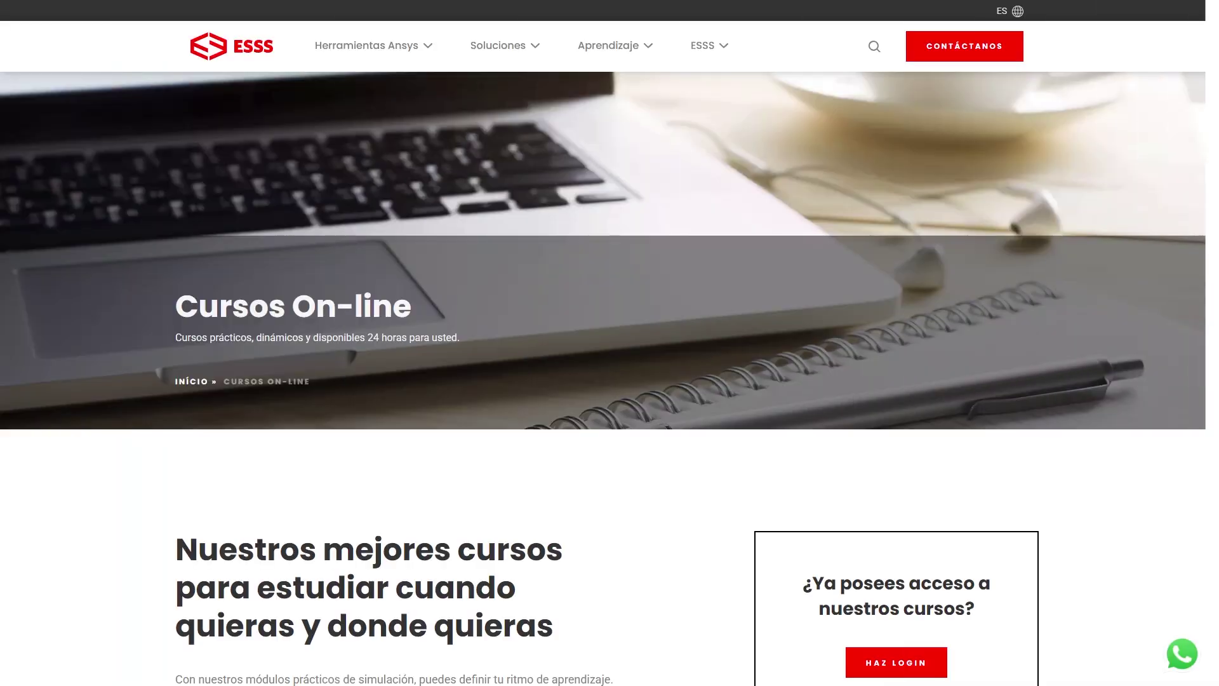
pyautogui.scroll(-5, 1208, 479)
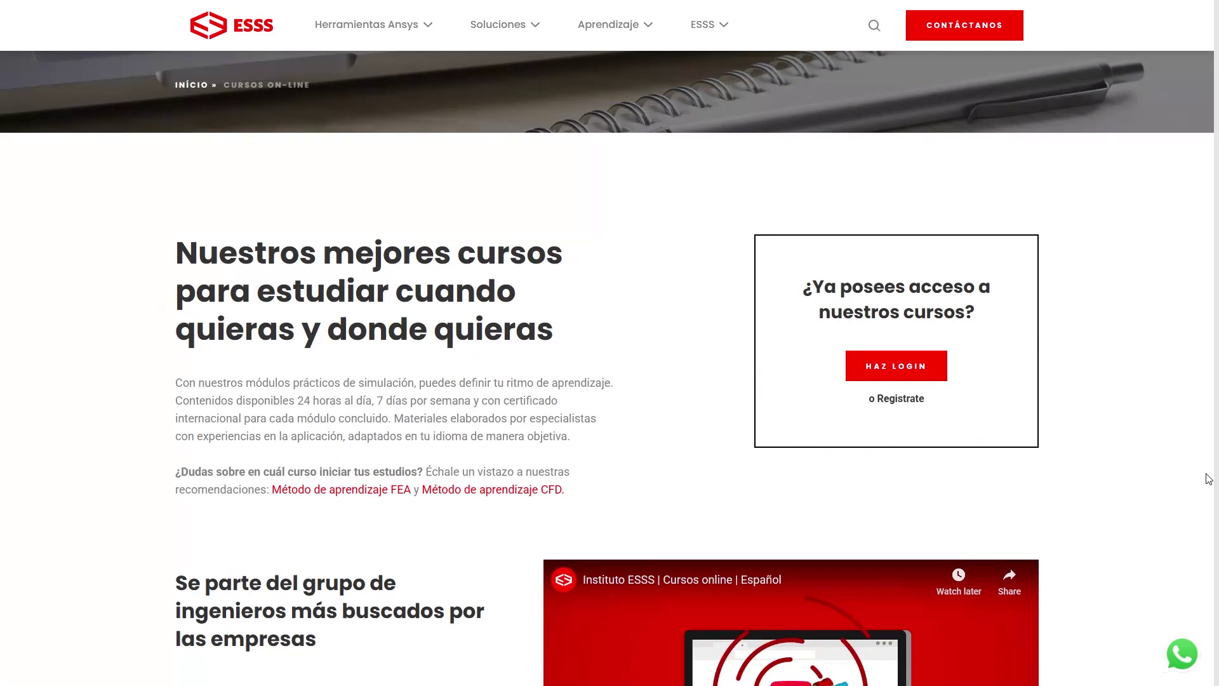
pyautogui.scroll(-4, 1208, 479)
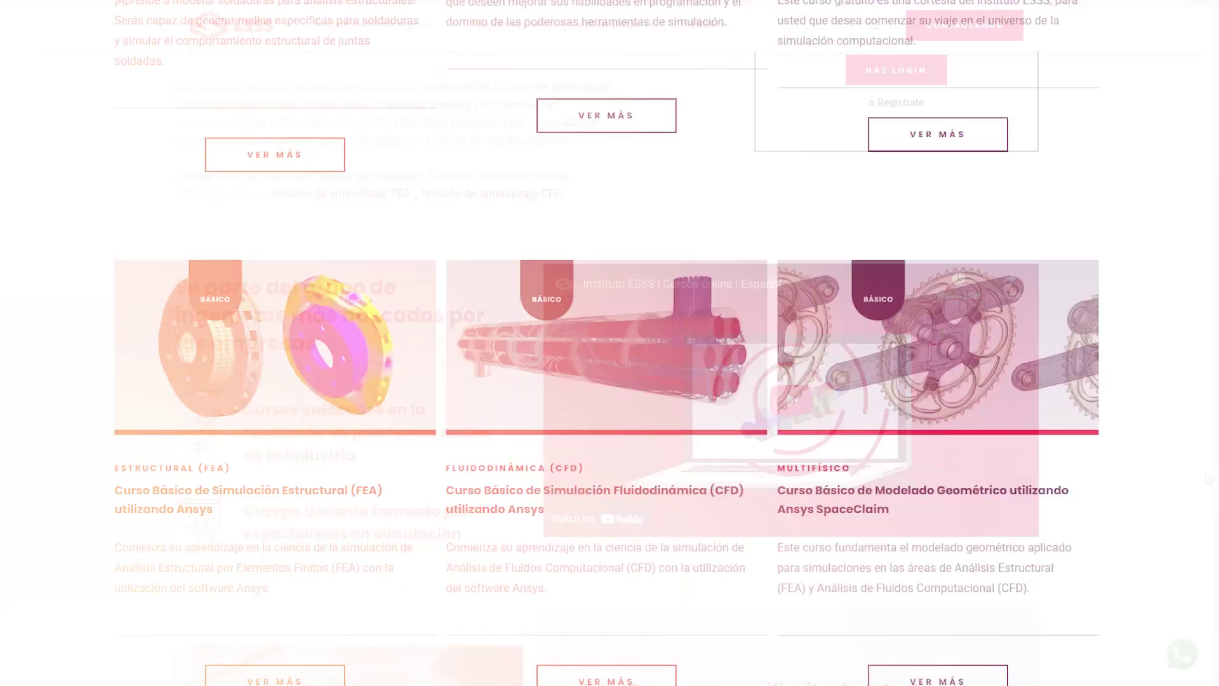
pyautogui.scroll(-8, 1208, 479)
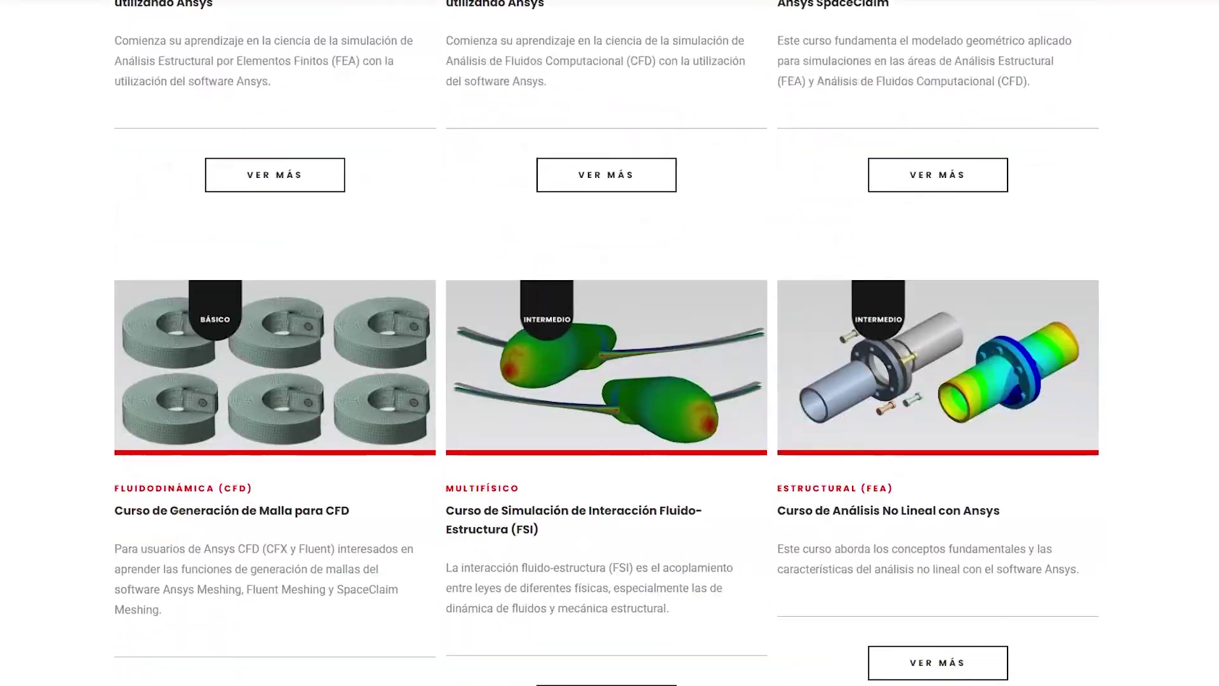
pyautogui.scroll(-10, 606, 343)
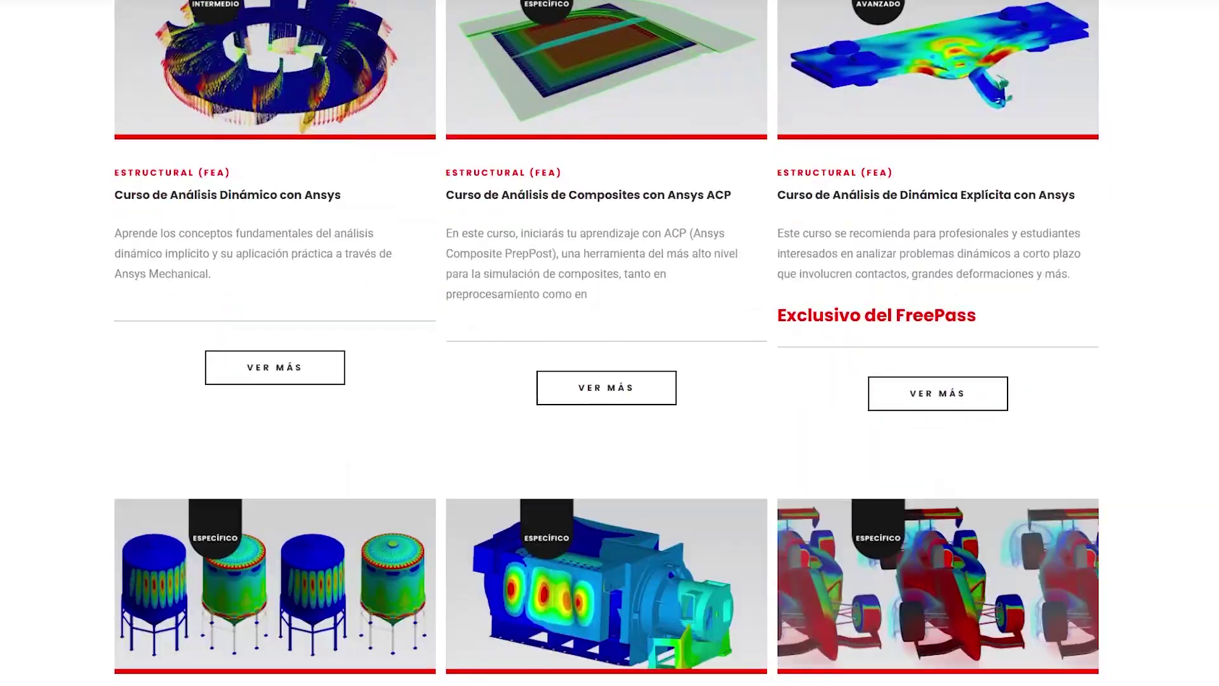